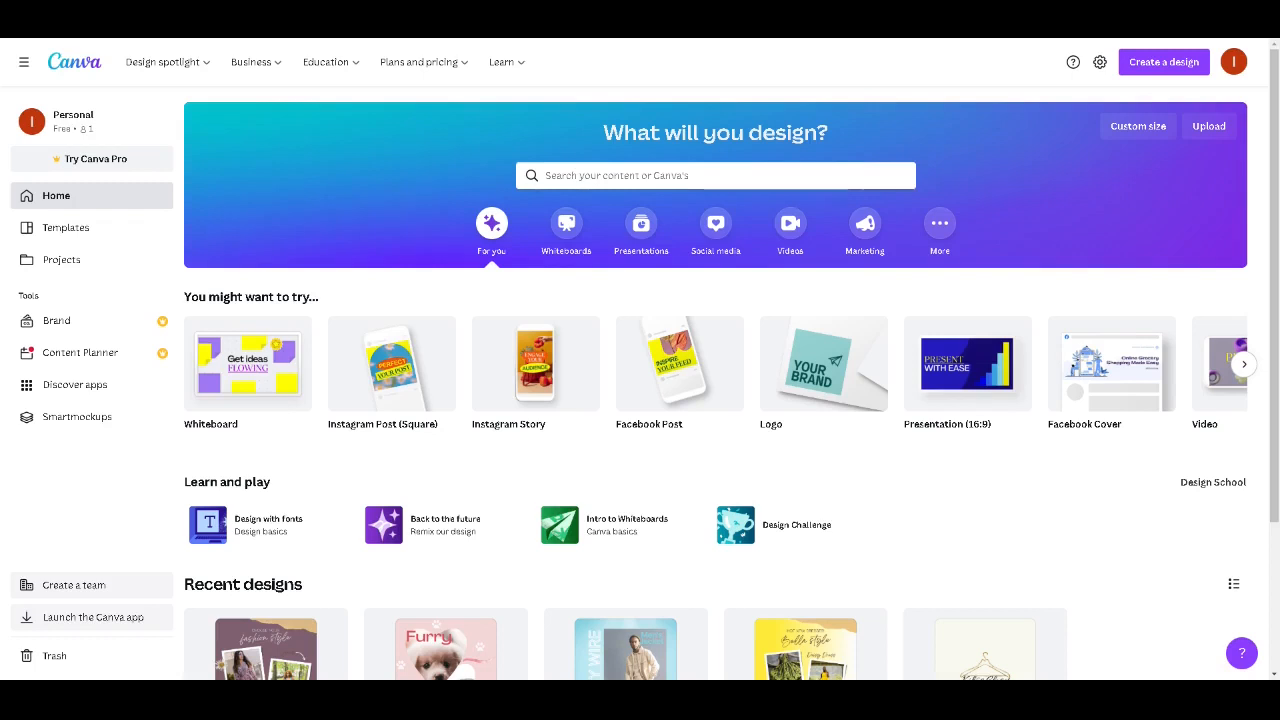
Create a square Instagram post design and search its templates for fashion.
{"action": "left_click", "coordinate": [1151, 68]}
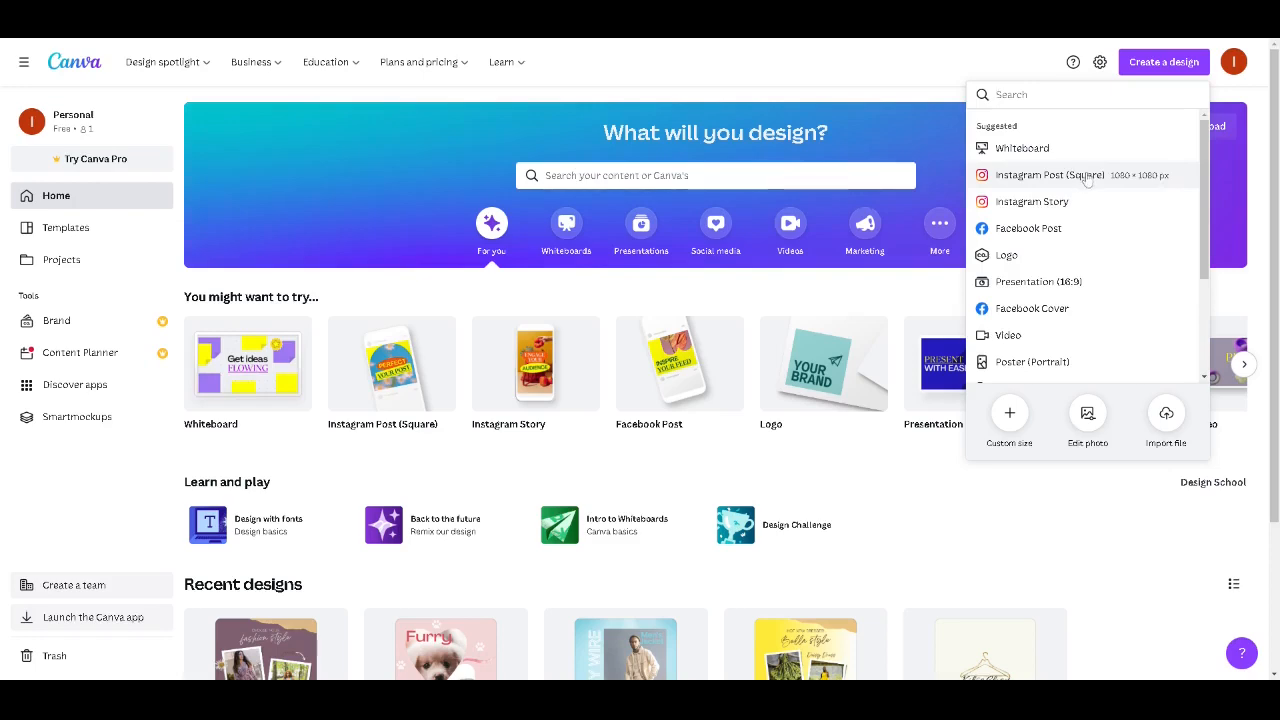
{"action": "left_click", "coordinate": [1087, 176]}
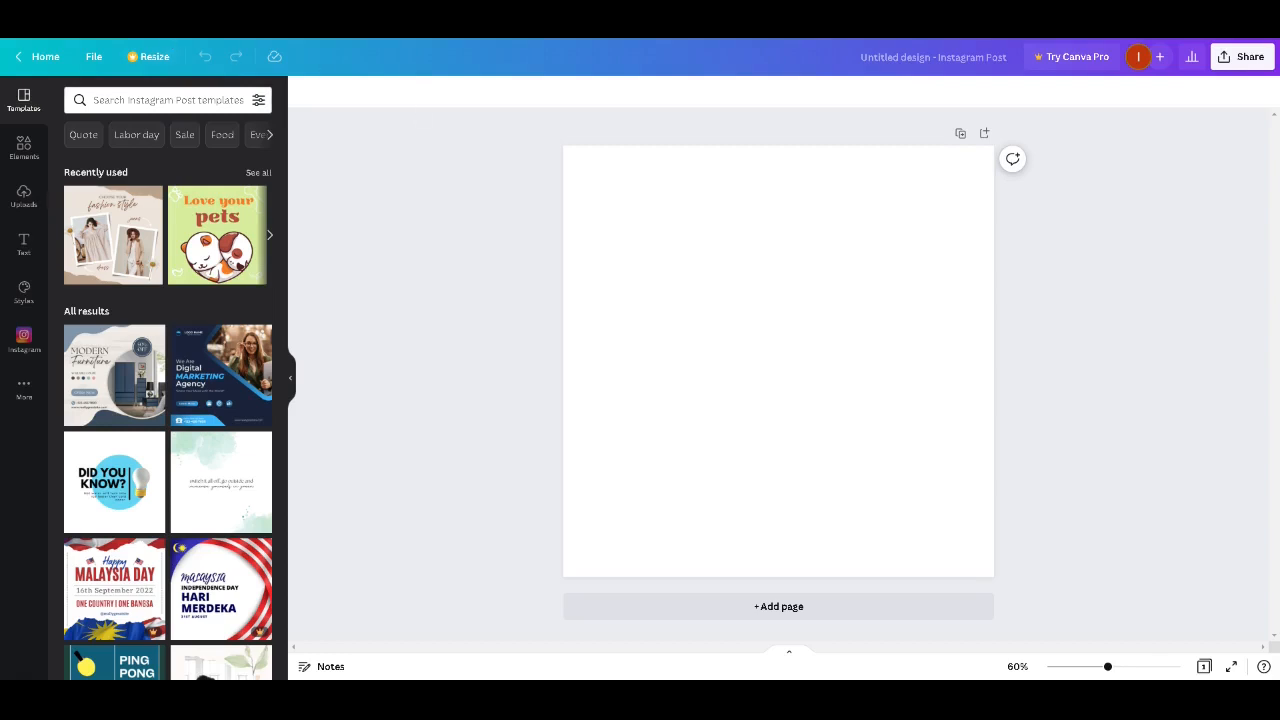
{"action": "left_click", "coordinate": [168, 100]}
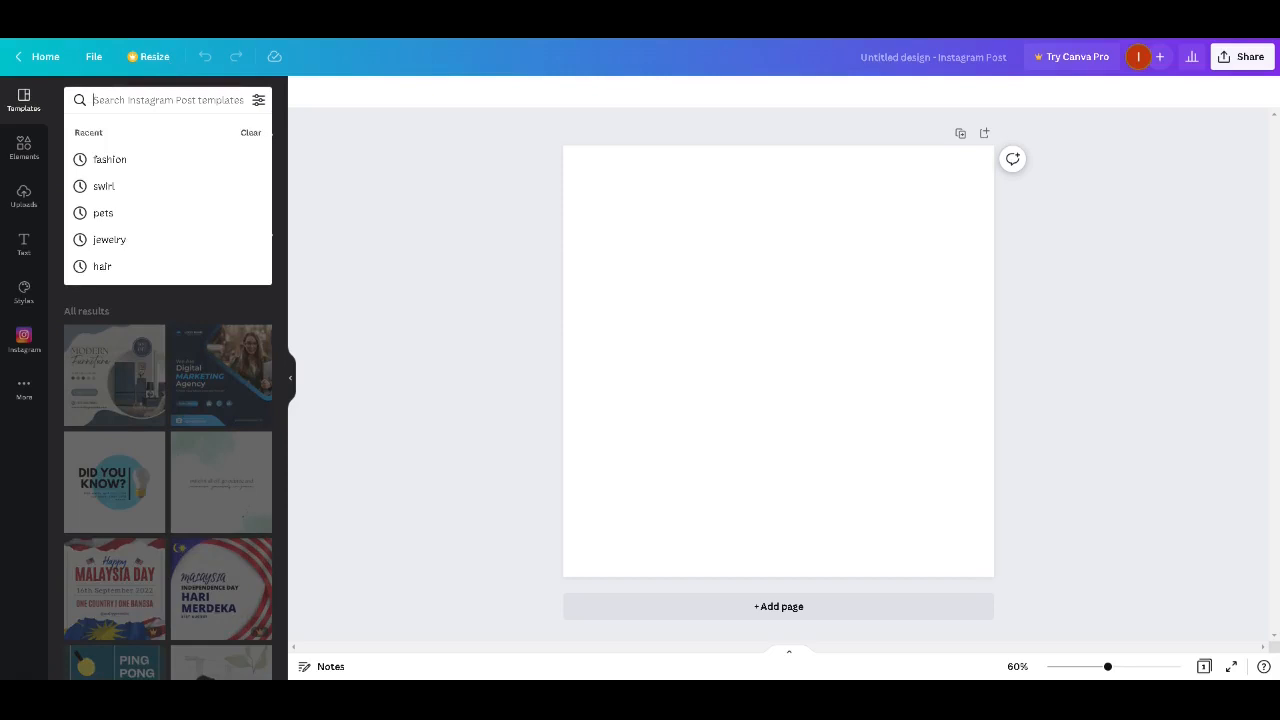
{"action": "left_click", "coordinate": [110, 160]}
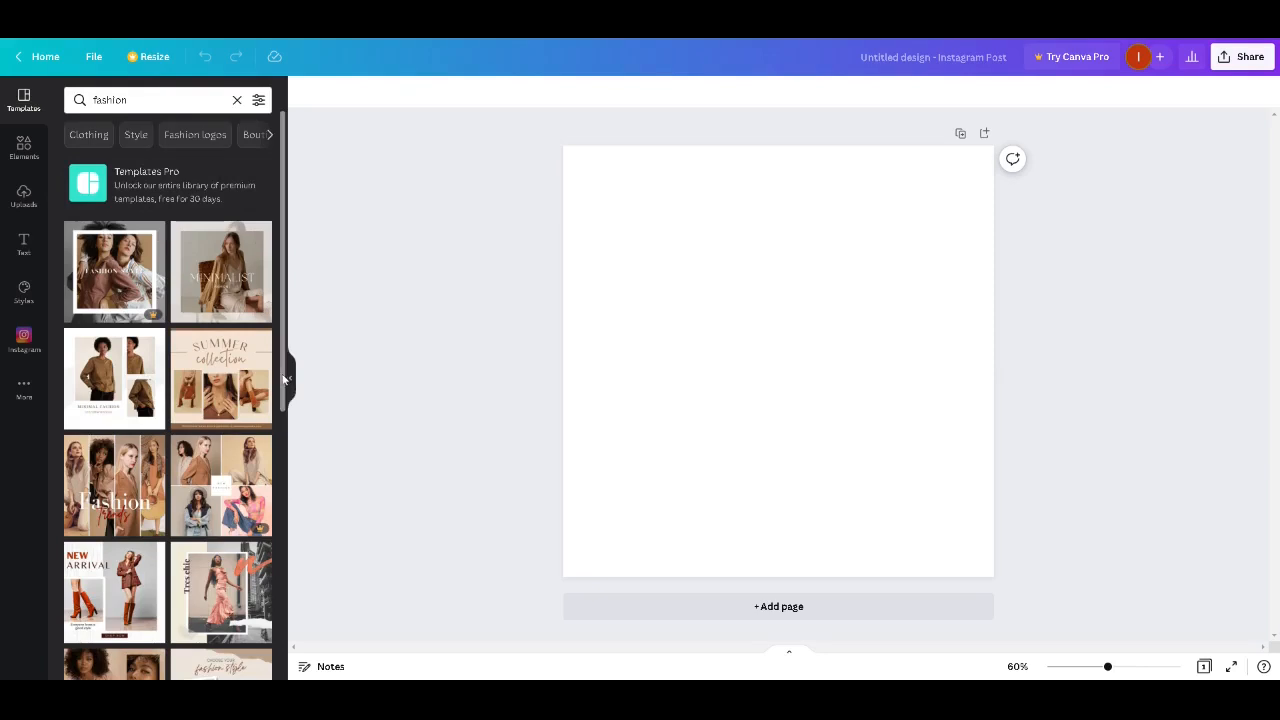
Browse the fashion templates and apply the beige "Summer collection" template with three photos to the blank page.
{"action": "scroll", "coordinate": [284, 378], "scroll_direction": "down", "scroll_amount": 3}
{"action": "scroll", "coordinate": [286, 340], "scroll_direction": "up", "scroll_amount": 3}
{"action": "left_click", "coordinate": [222, 380]}
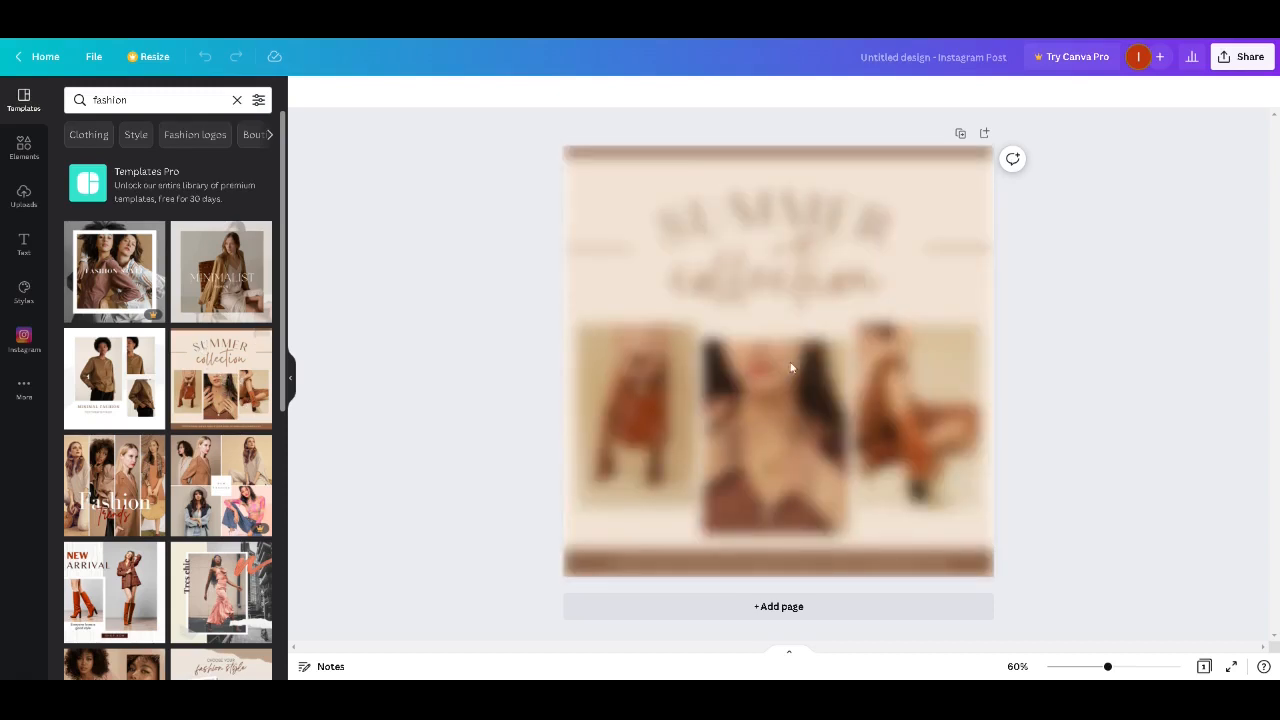
{"action": "left_click", "coordinate": [794, 291]}
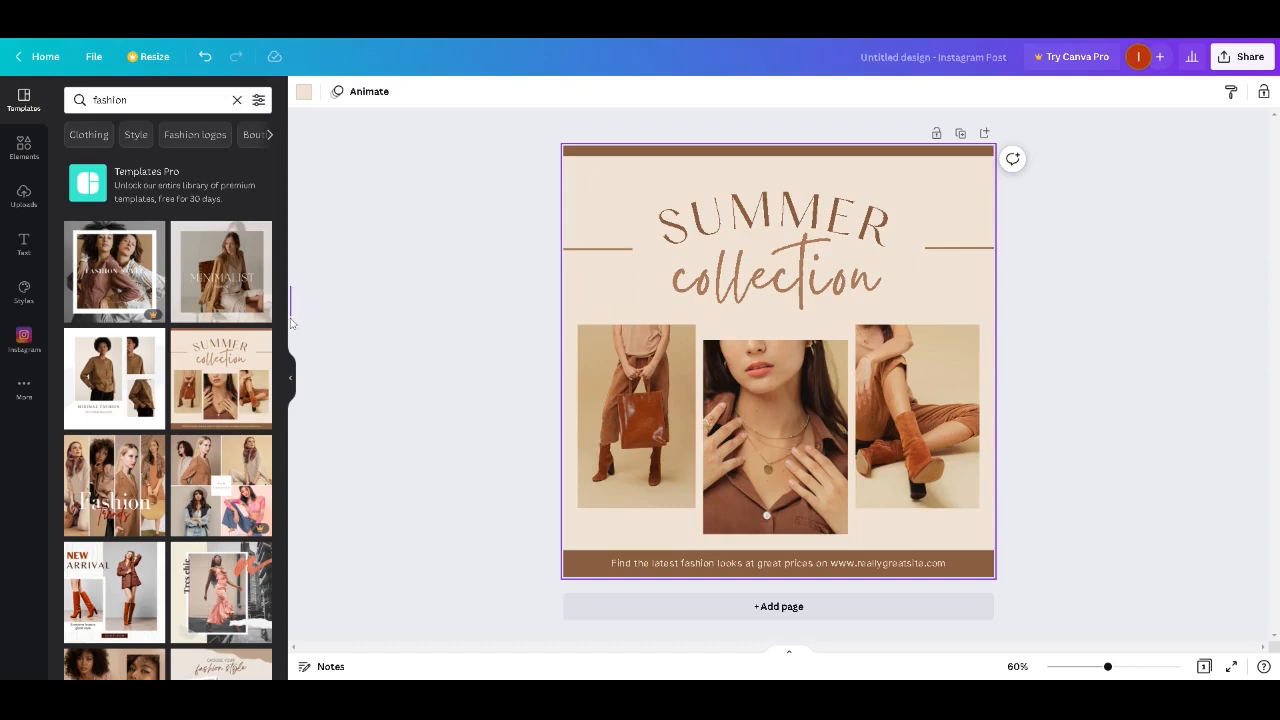
{"action": "mouse_move", "coordinate": [280, 313]}
{"action": "left_mouse_down"}
{"action": "mouse_move", "coordinate": [283, 368]}
{"action": "mouse_move", "coordinate": [283, 314]}
{"action": "left_mouse_up"}
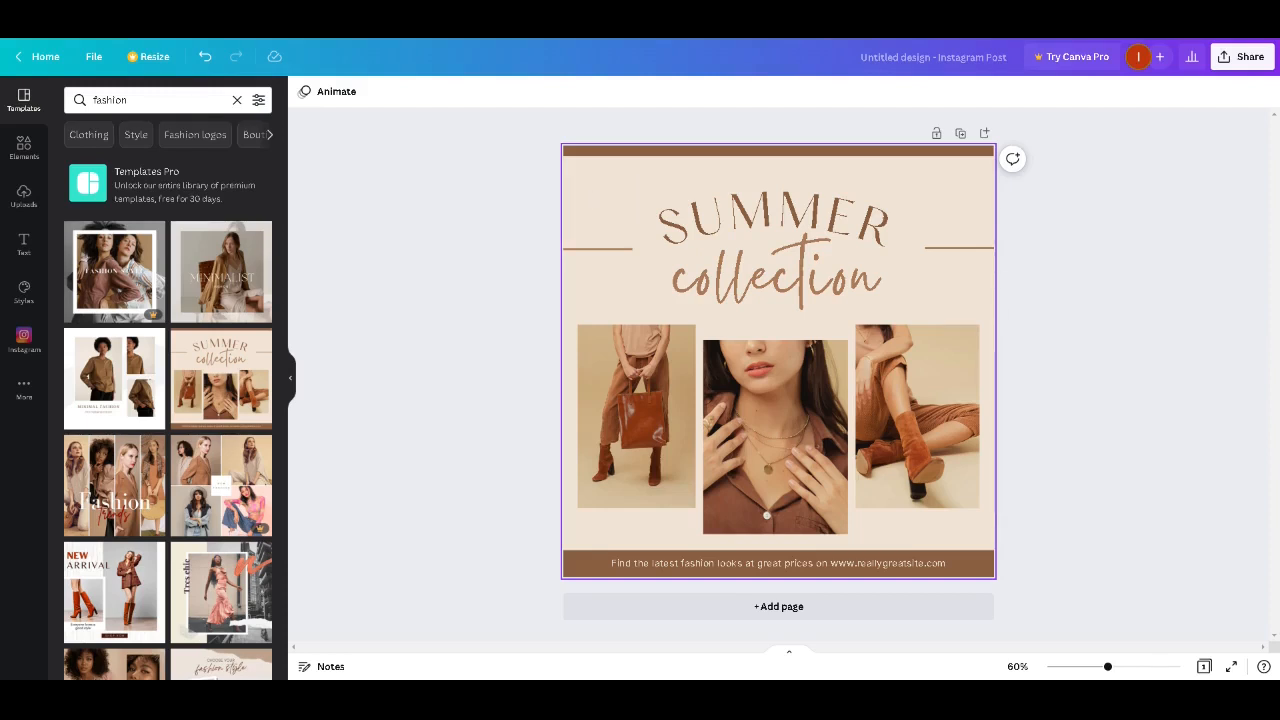
Search the colour palettes for blue and set the page background to the pale blue from the In the Blue palette.
{"action": "left_click", "coordinate": [618, 215]}
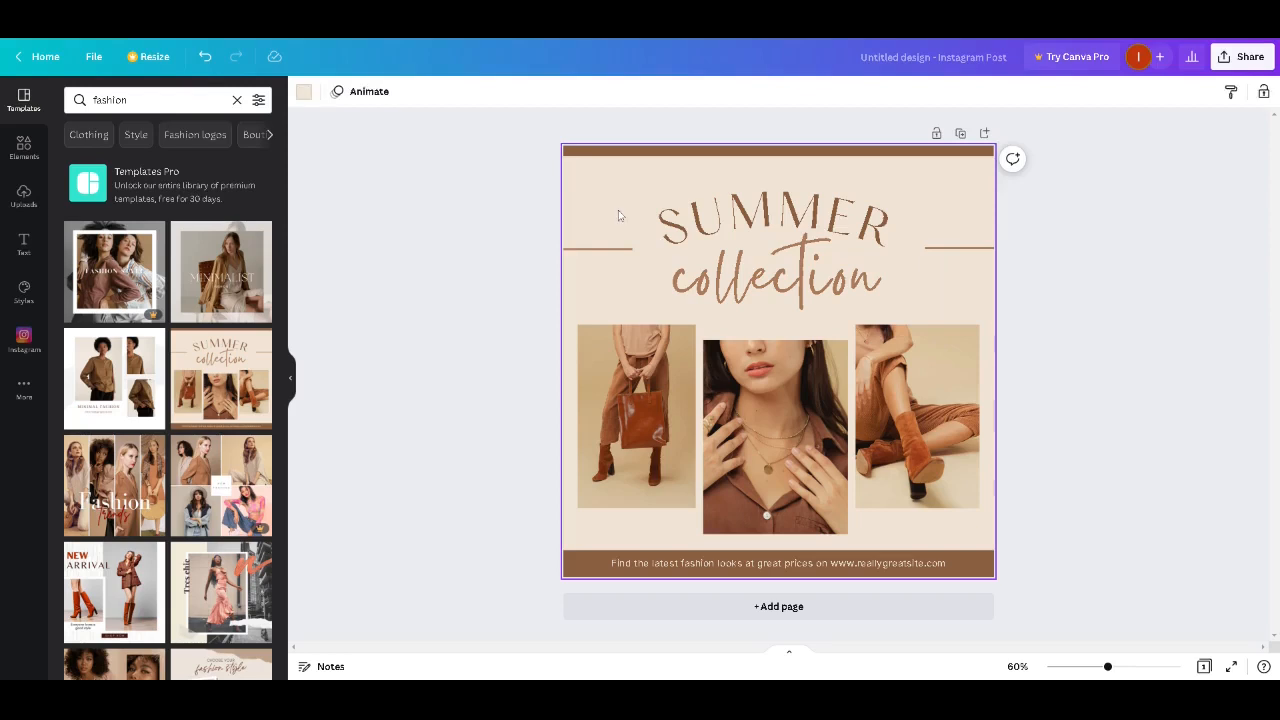
{"action": "left_click", "coordinate": [303, 91]}
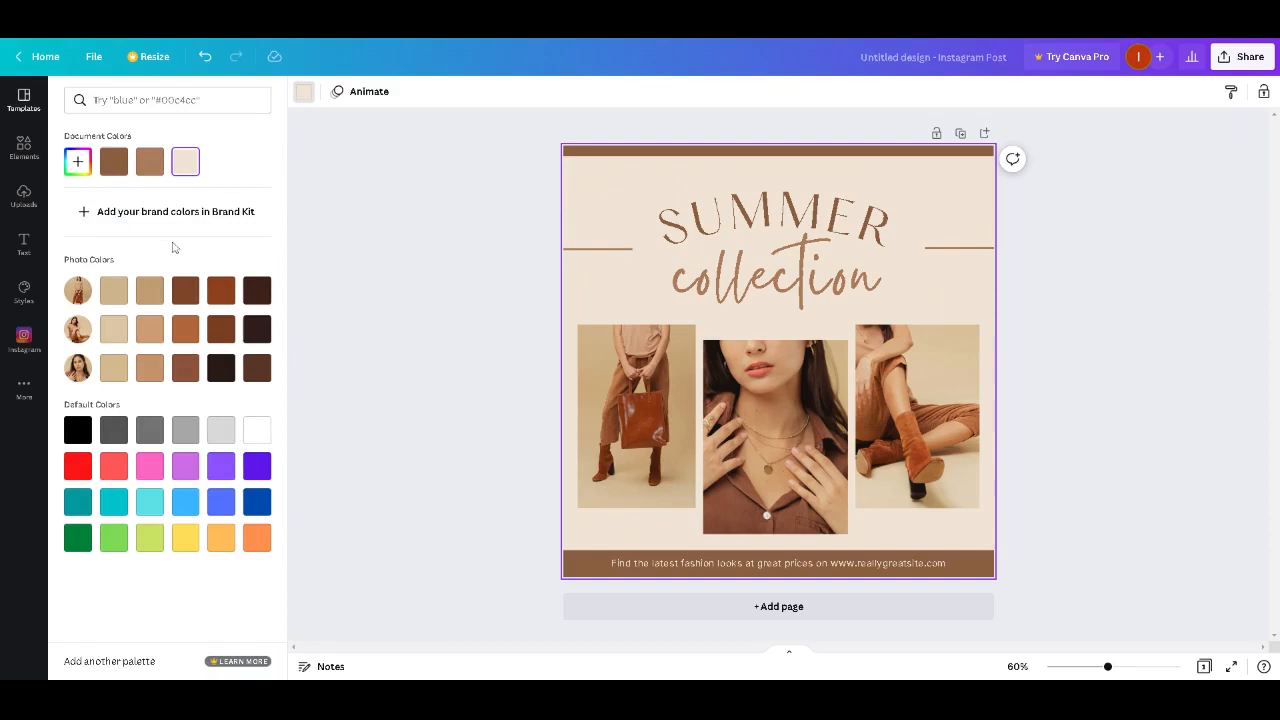
{"action": "left_click", "coordinate": [160, 100]}
{"action": "type", "text": "blu"}
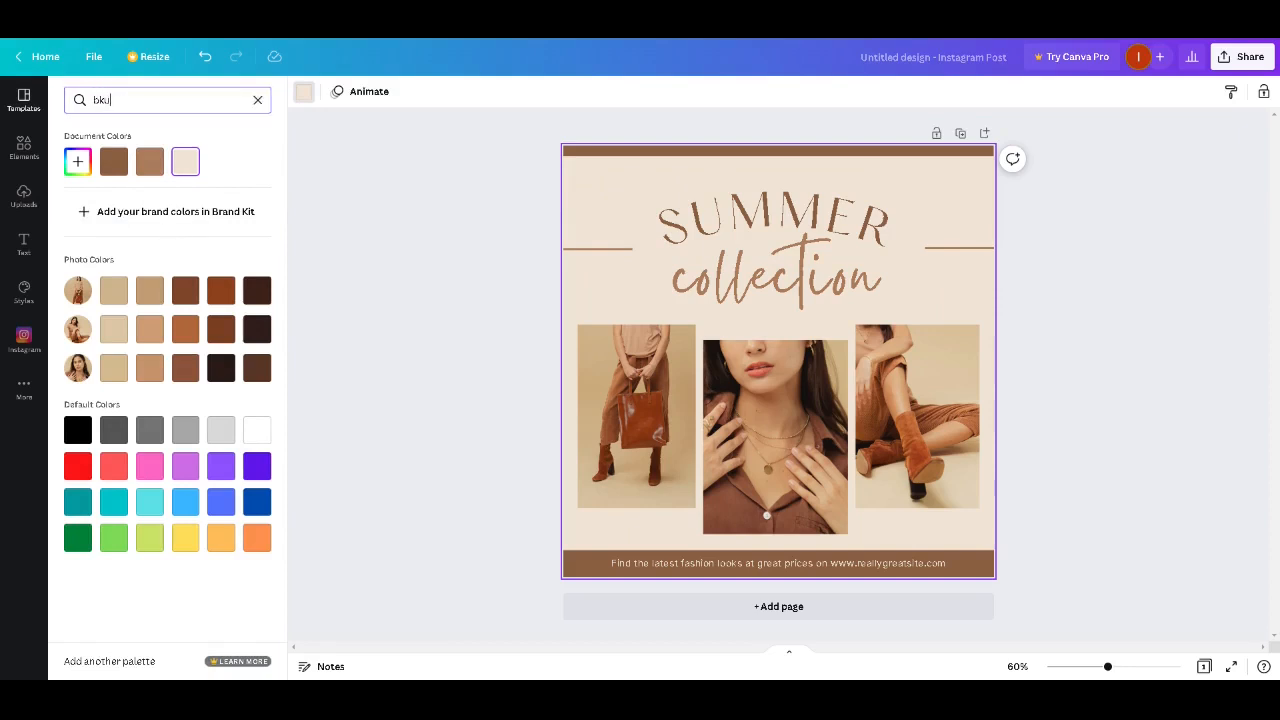
{"action": "type", "text": "ku"}
{"action": "key", "text": "BackSpace"}
{"action": "key", "text": "BackSpace"}
{"action": "type", "text": "lu"}
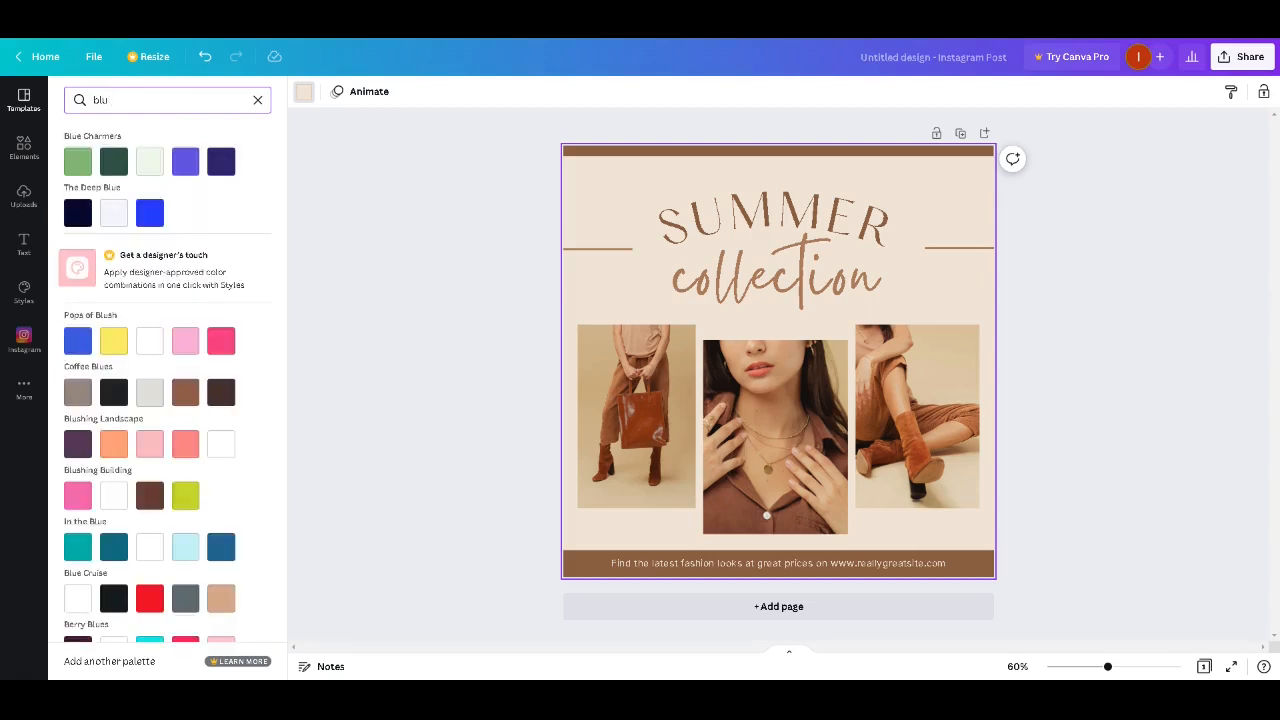
{"action": "type", "text": "e"}
{"action": "scroll", "coordinate": [113, 310], "scroll_direction": "down", "scroll_amount": 2}
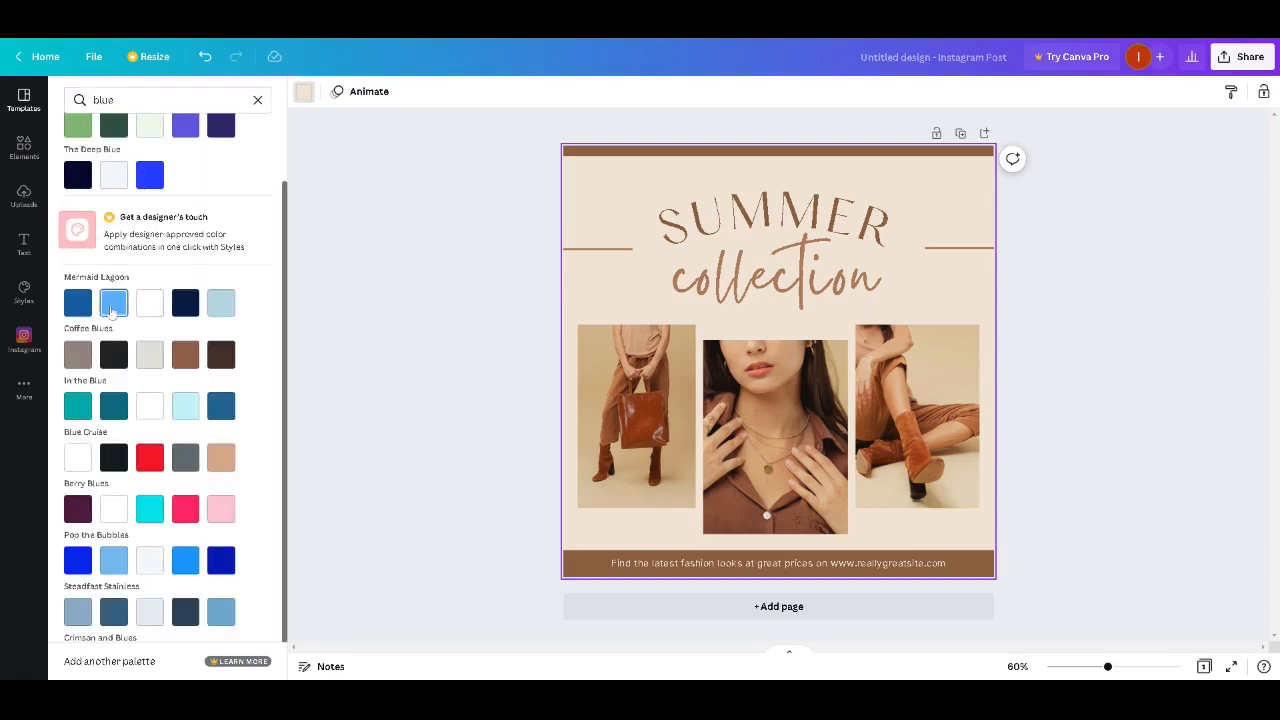
{"action": "left_click", "coordinate": [113, 303]}
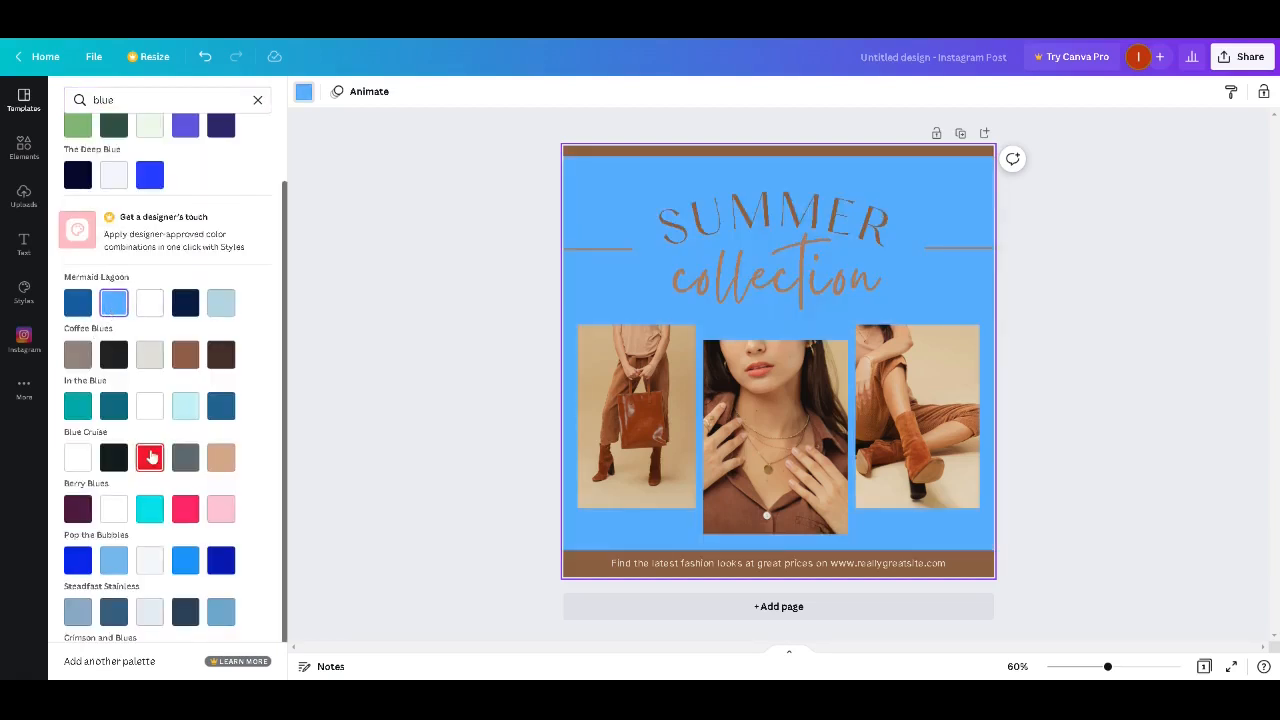
{"action": "left_click", "coordinate": [185, 405]}
{"action": "mouse_move", "coordinate": [284, 350]}
{"action": "left_mouse_down"}
{"action": "mouse_move", "coordinate": [285, 270]}
{"action": "mouse_move", "coordinate": [281, 340]}
{"action": "left_mouse_up"}
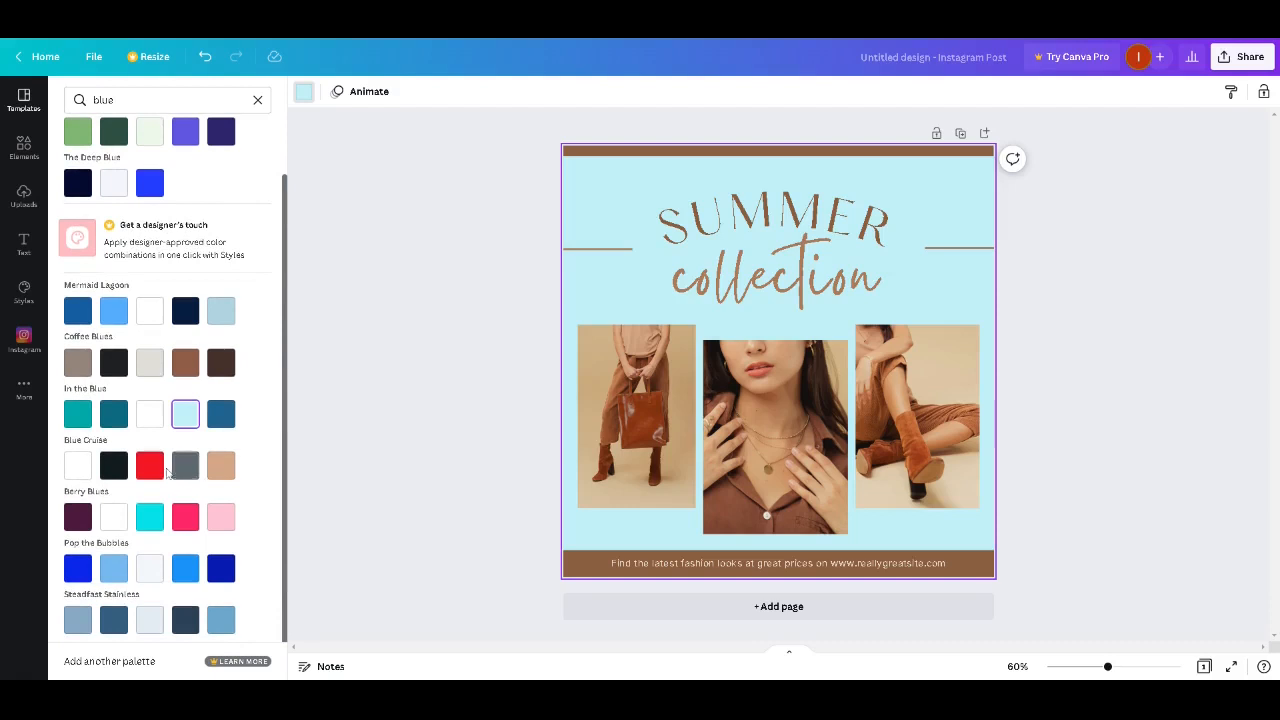
{"action": "left_click", "coordinate": [314, 332]}
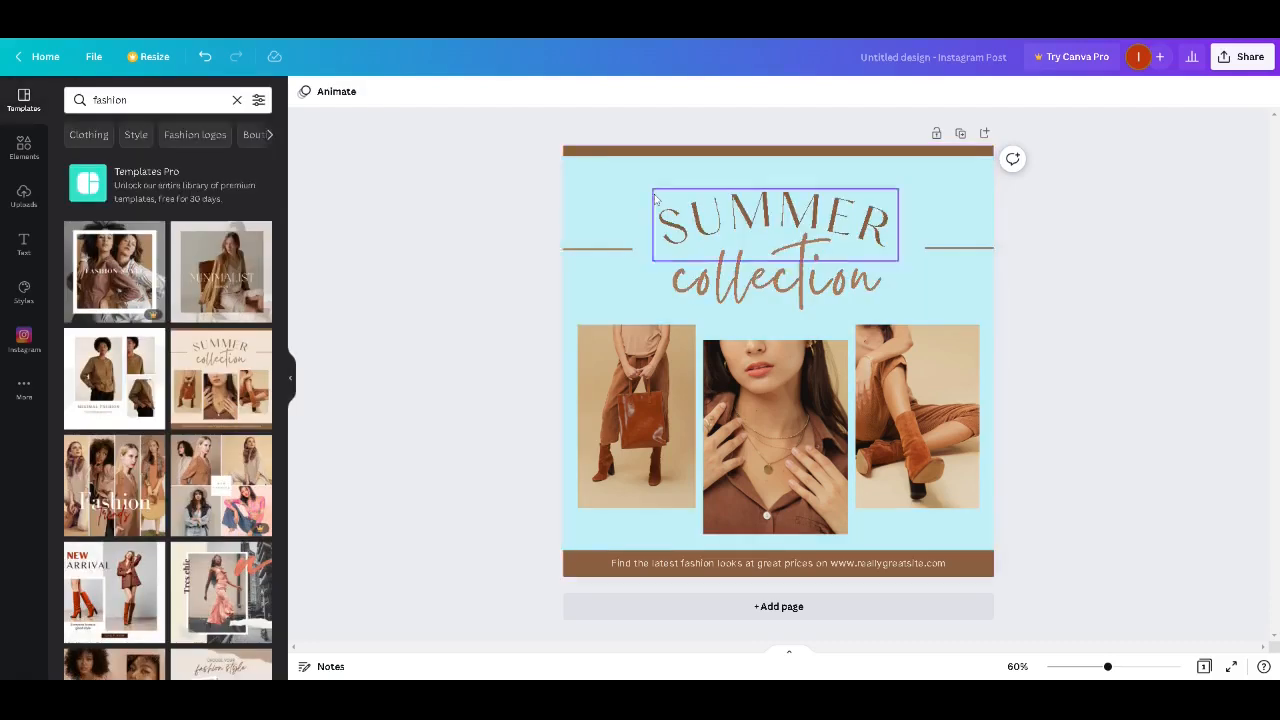
Search the colours for pink and recolour the brown bands at the page's top and bottom with the Strawberry Almond Bar palette's light pink.
{"action": "left_click", "coordinate": [612, 152]}
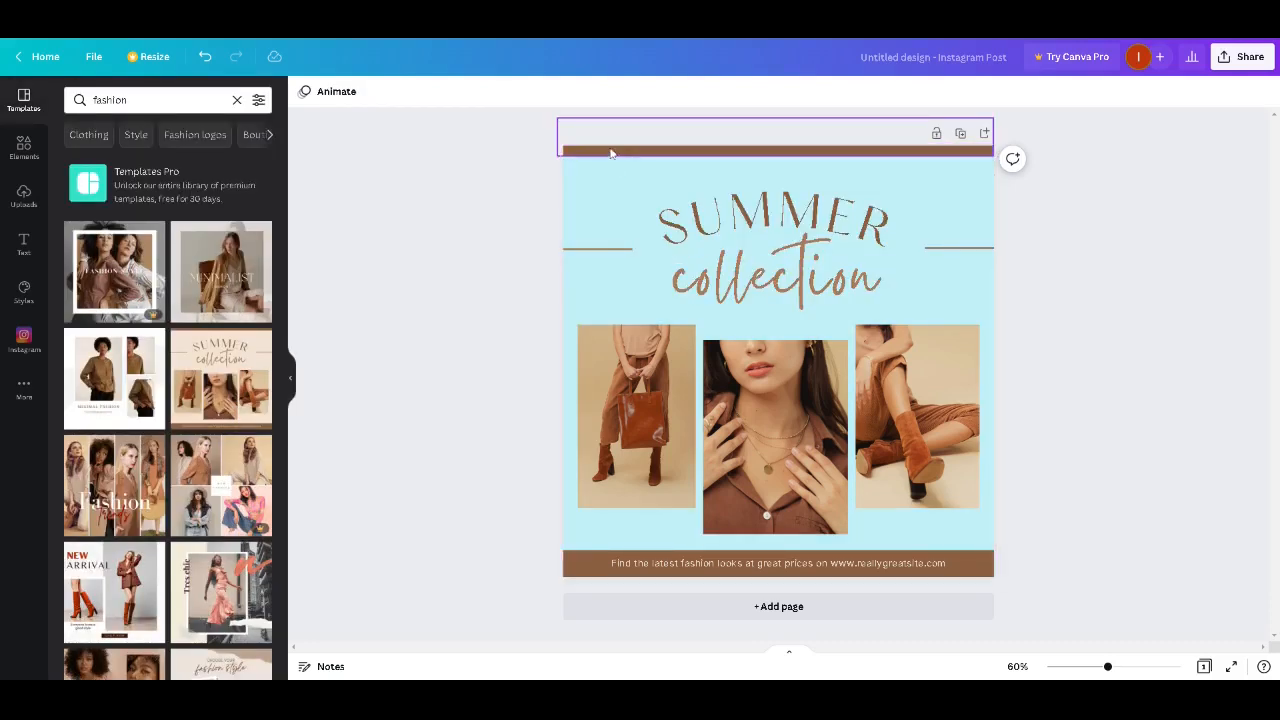
{"action": "left_click", "coordinate": [303, 91]}
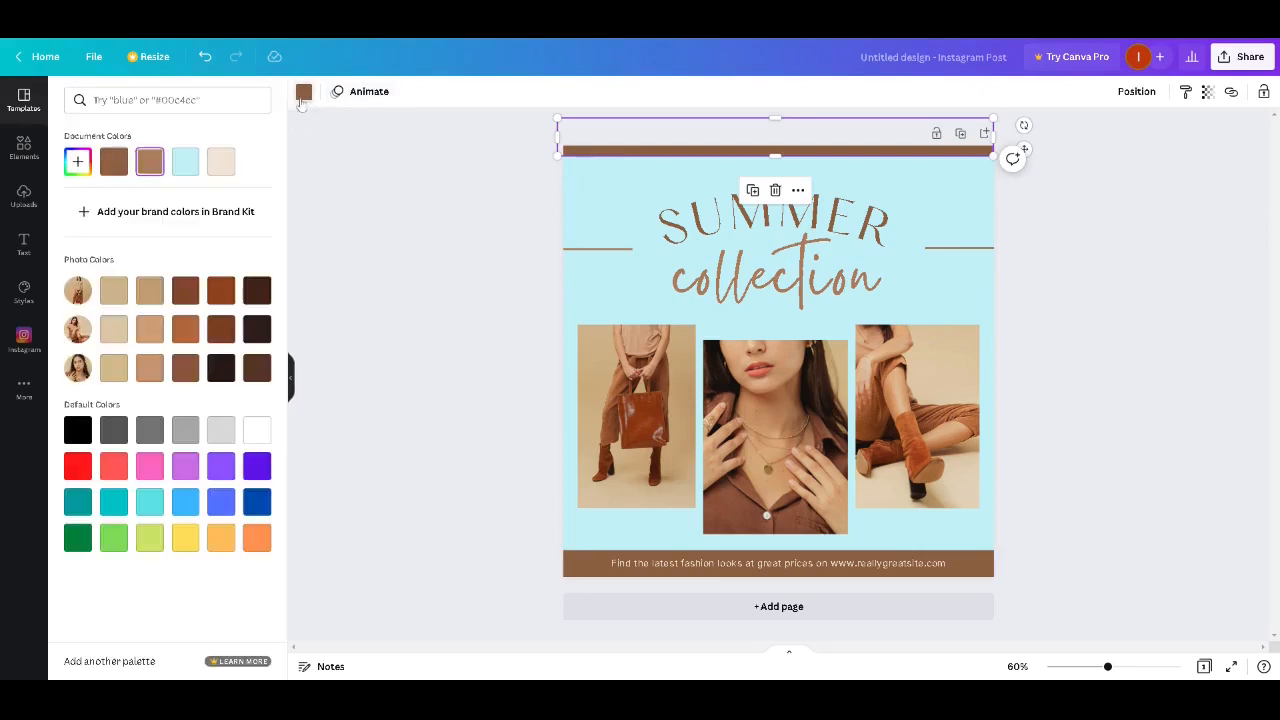
{"action": "type", "text": "pln"}
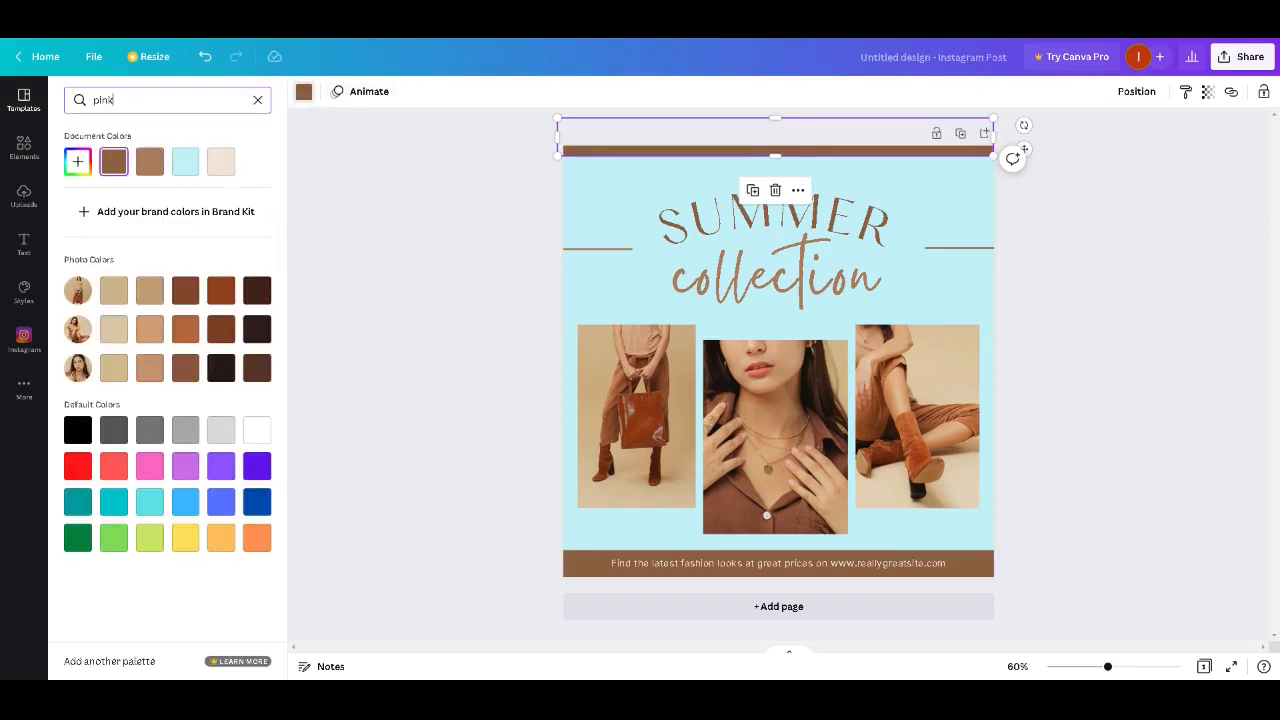
{"action": "scroll", "coordinate": [268, 185], "scroll_direction": "down", "scroll_amount": 2}
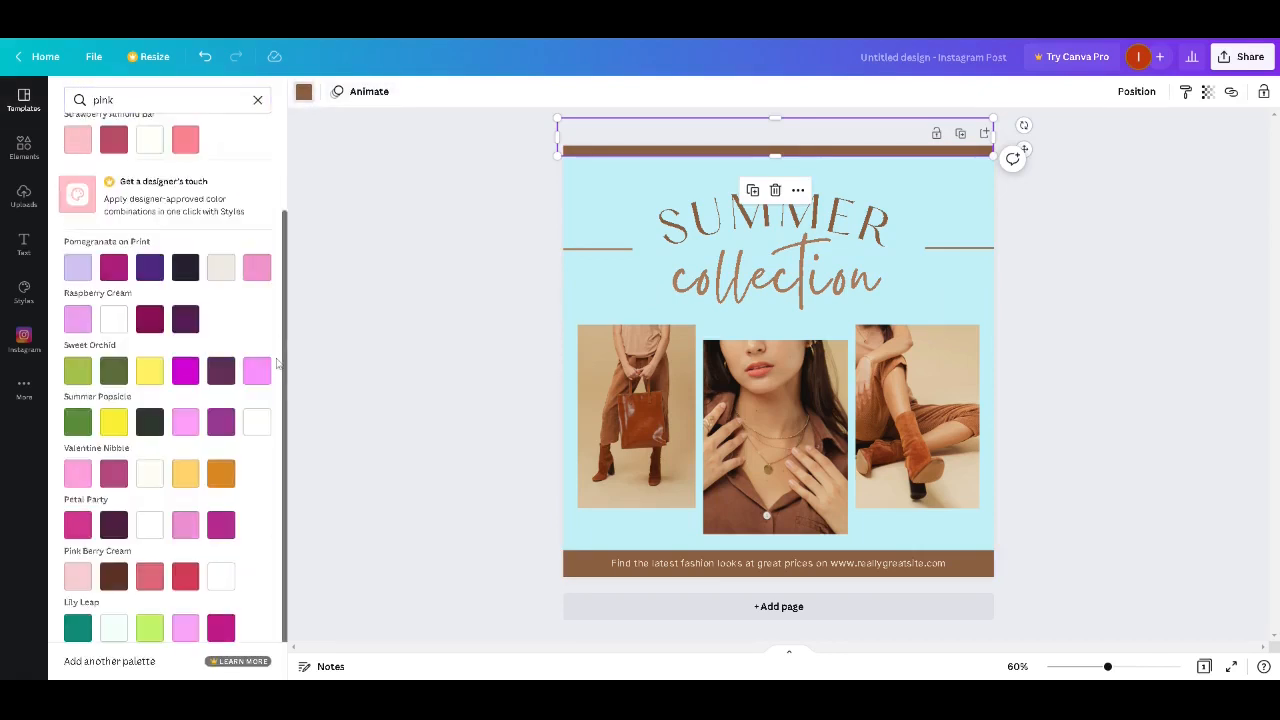
{"action": "scroll", "coordinate": [268, 185], "scroll_direction": "up", "scroll_amount": 2}
{"action": "left_click", "coordinate": [78, 265]}
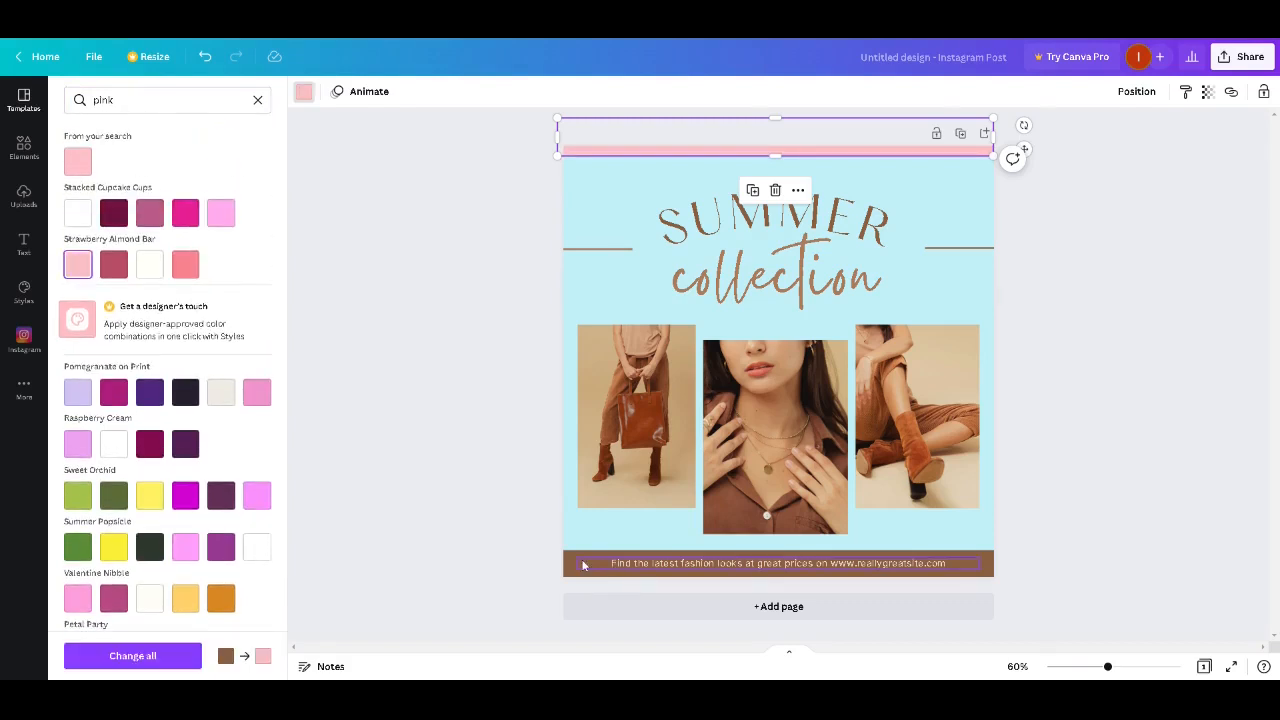
{"action": "left_click", "coordinate": [565, 578]}
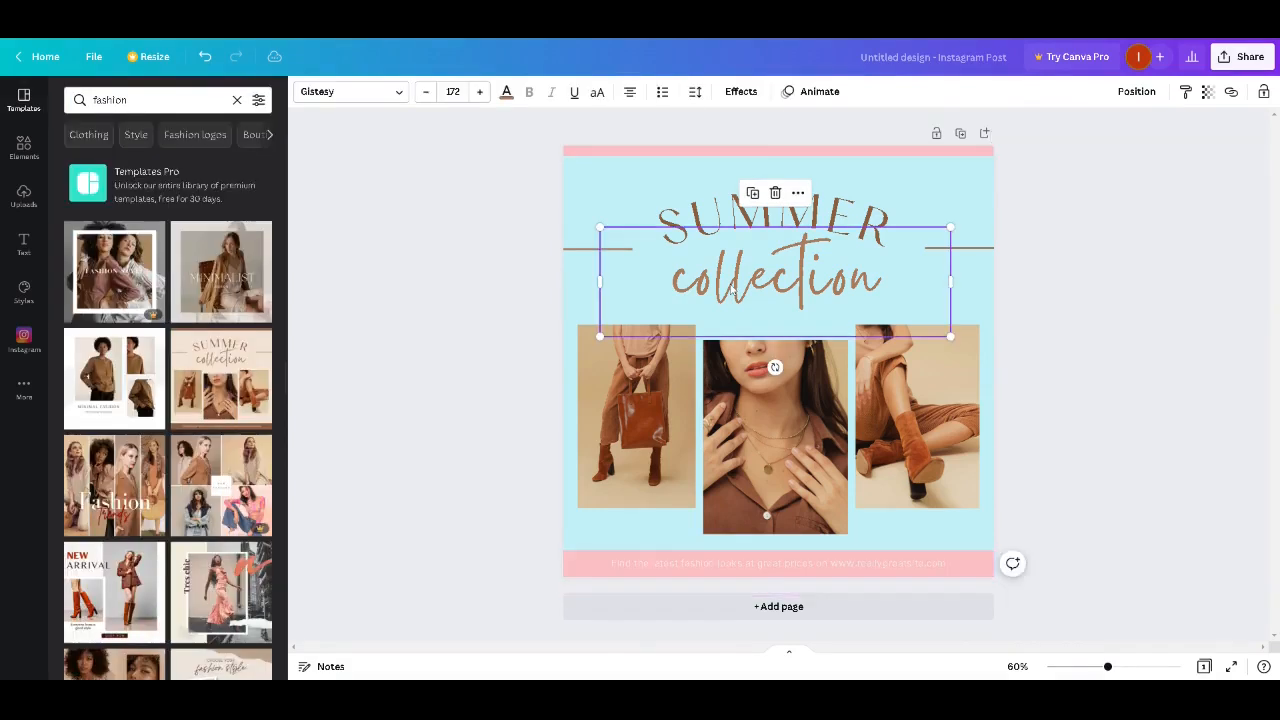
Apply the same light pink to the word "collection" and to the horizontal lines on both sides of the title.
{"action": "left_click", "coordinate": [506, 91]}
{"action": "left_click", "coordinate": [573, 252]}
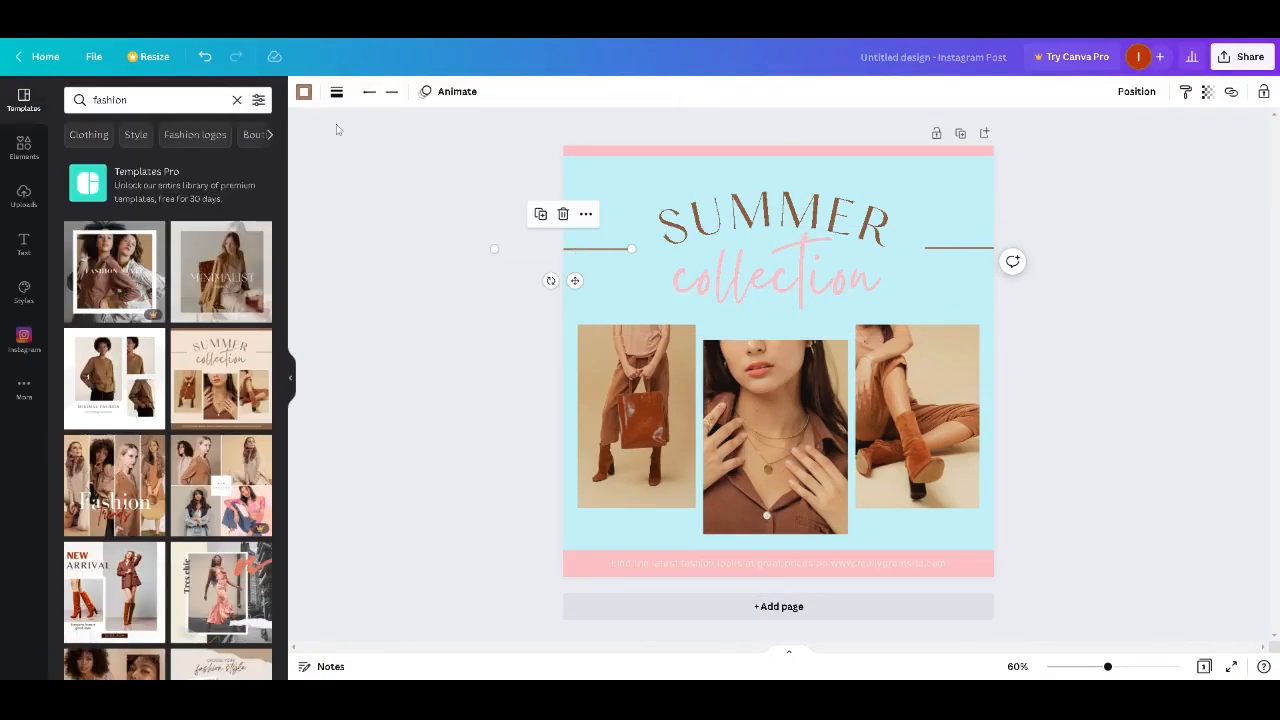
{"action": "left_click", "coordinate": [305, 93]}
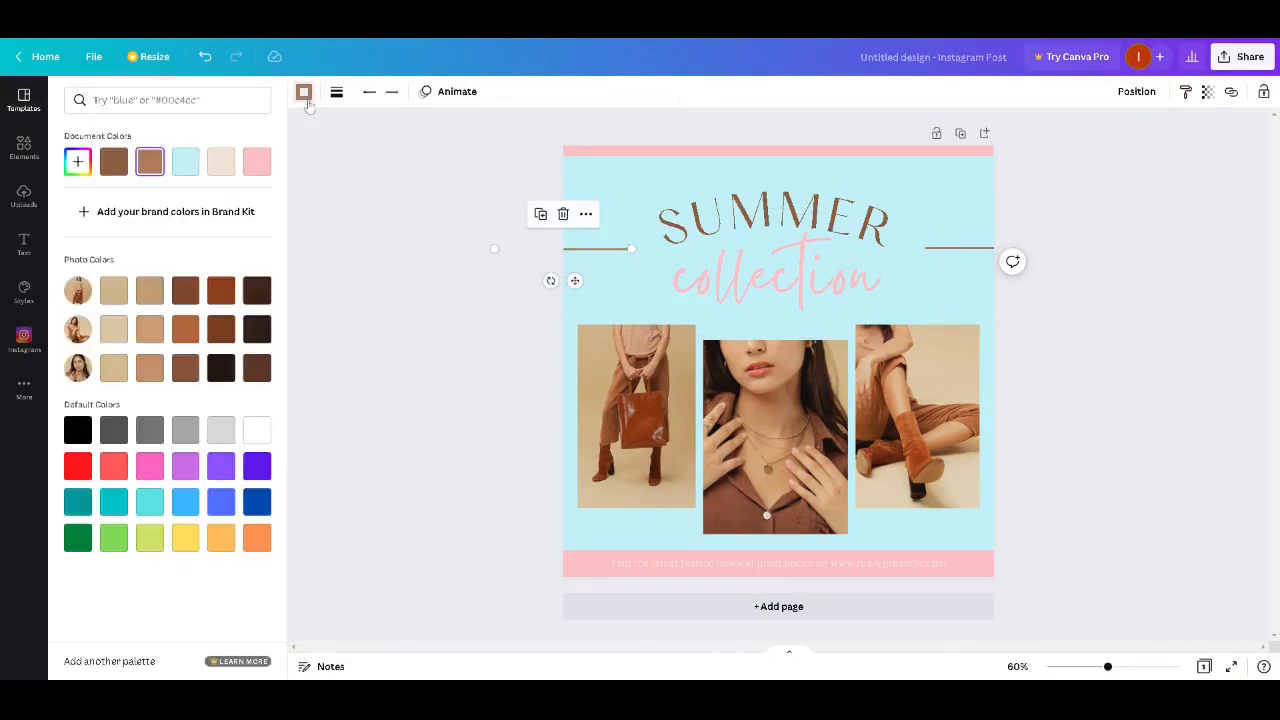
{"action": "left_click", "coordinate": [250, 166]}
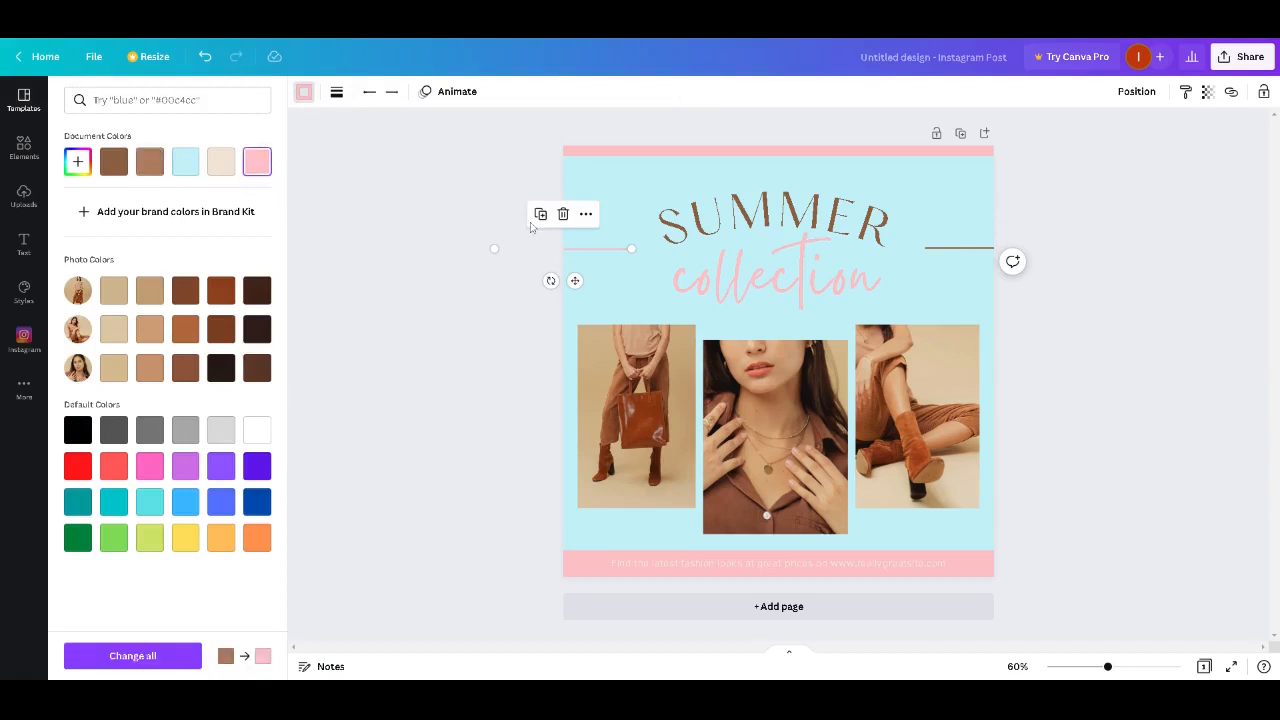
{"action": "left_click", "coordinate": [978, 266]}
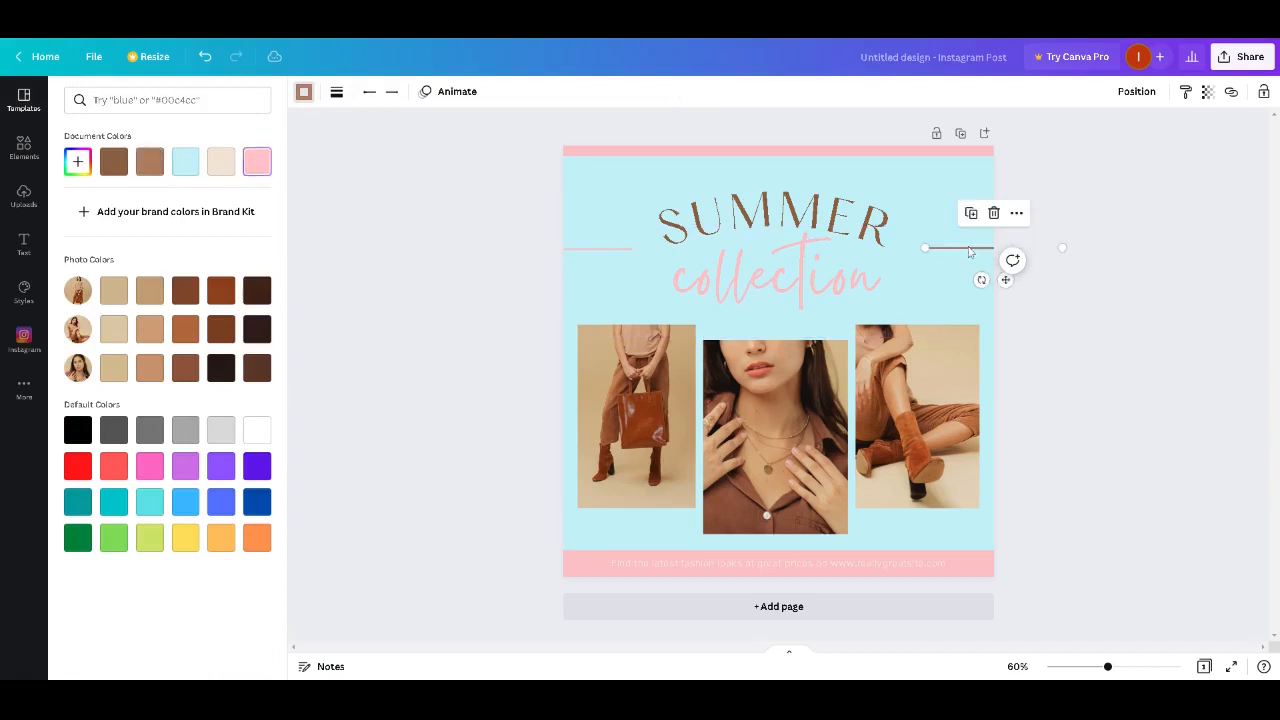
{"action": "left_click", "coordinate": [257, 162]}
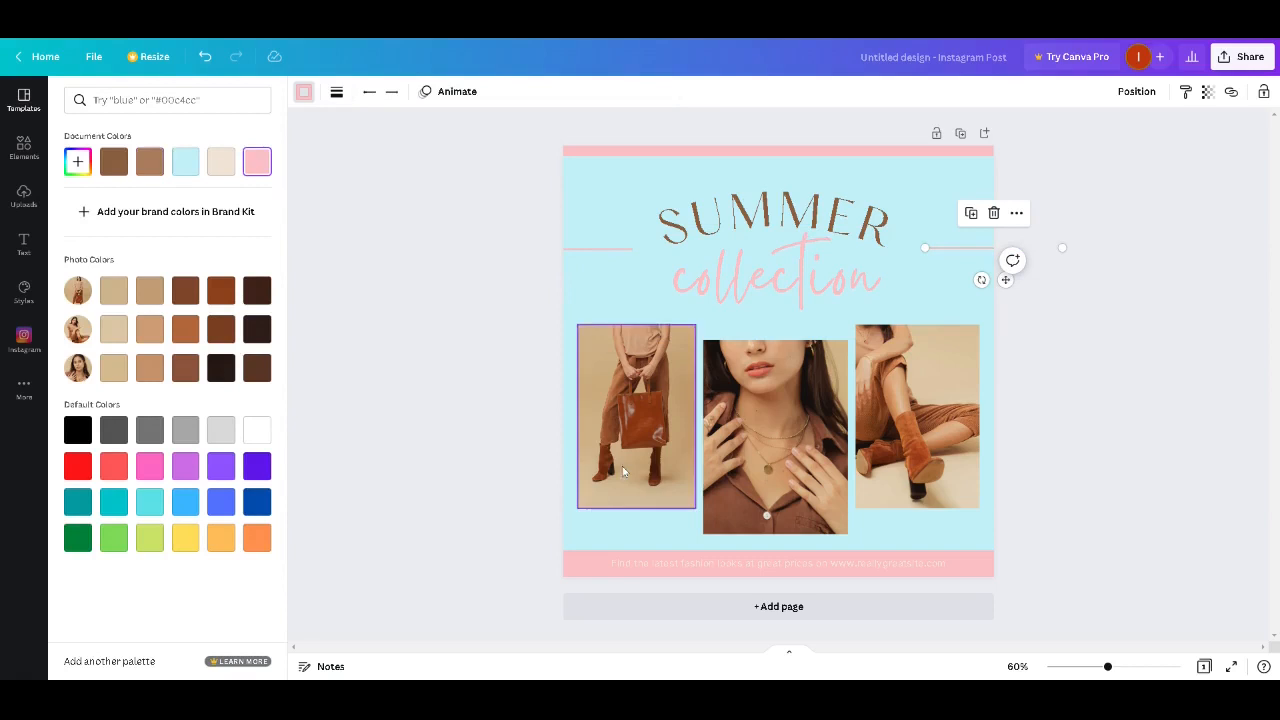
Change the text colour of the curved "SUMMER" heading to the document's light pink and deselect it.
{"action": "left_click", "coordinate": [800, 208]}
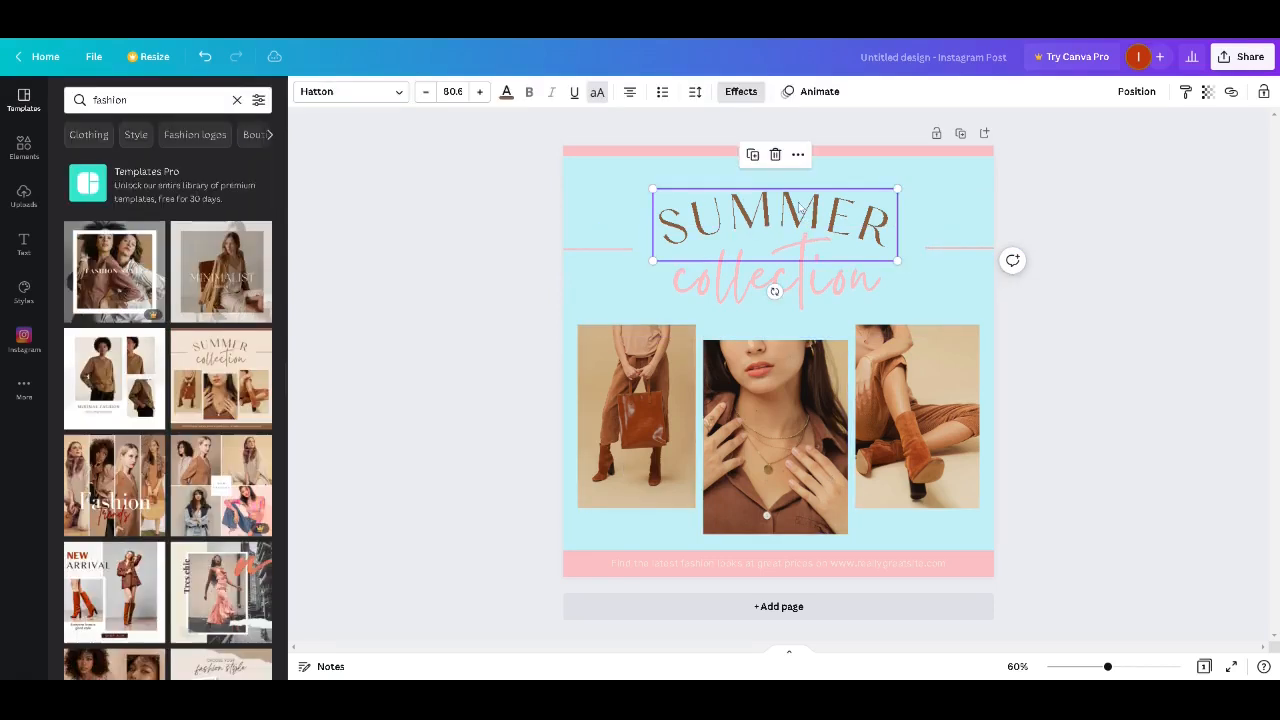
{"action": "left_click", "coordinate": [505, 92]}
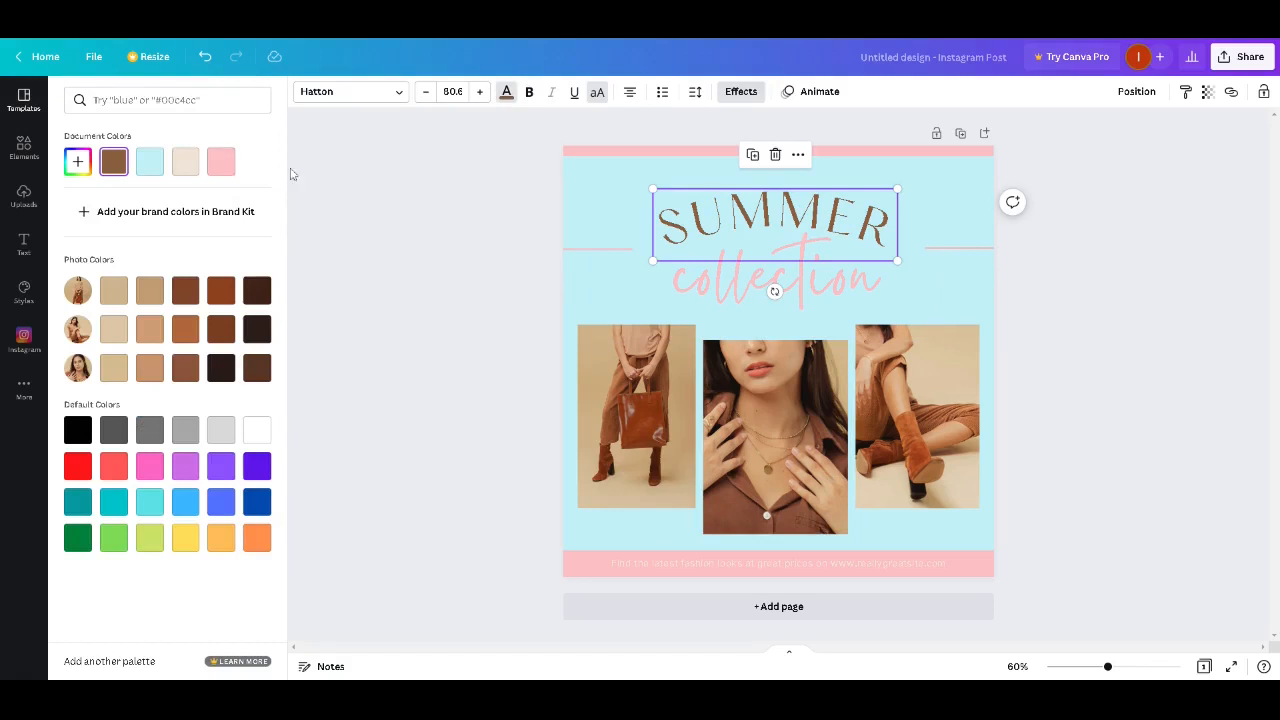
{"action": "left_click", "coordinate": [221, 163]}
{"action": "key", "text": "Escape"}
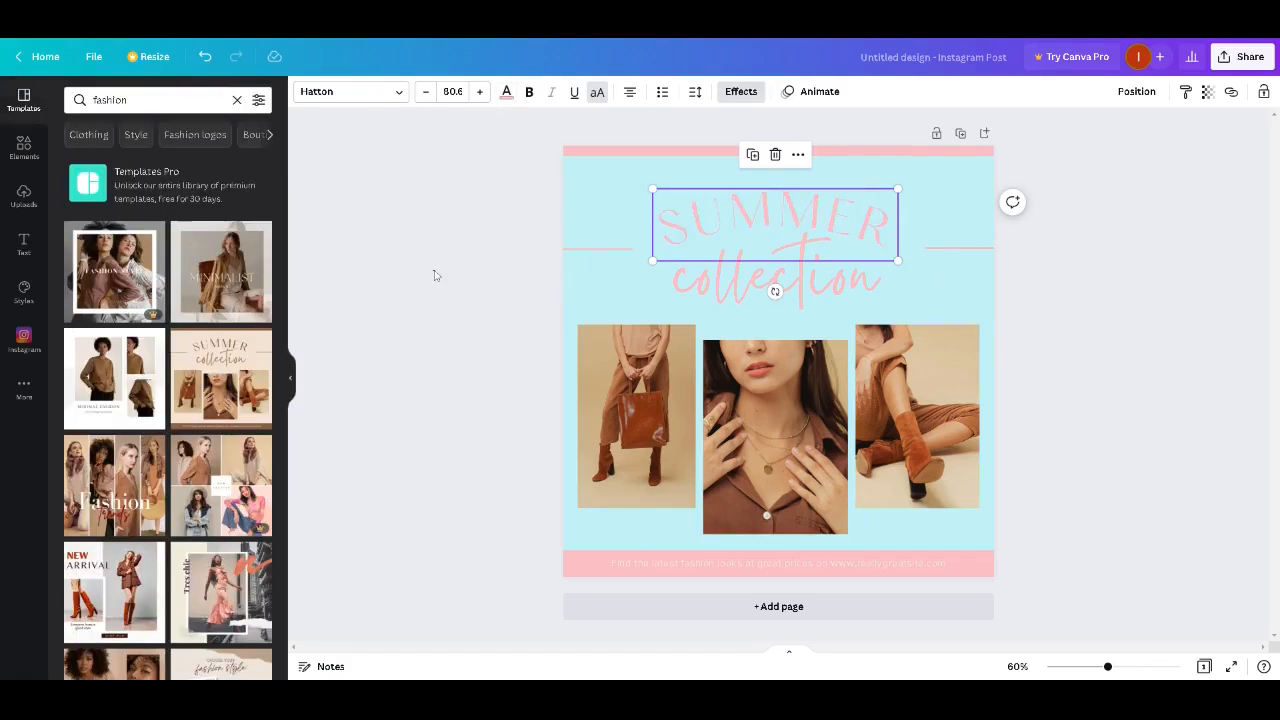
{"action": "key", "text": "Escape"}
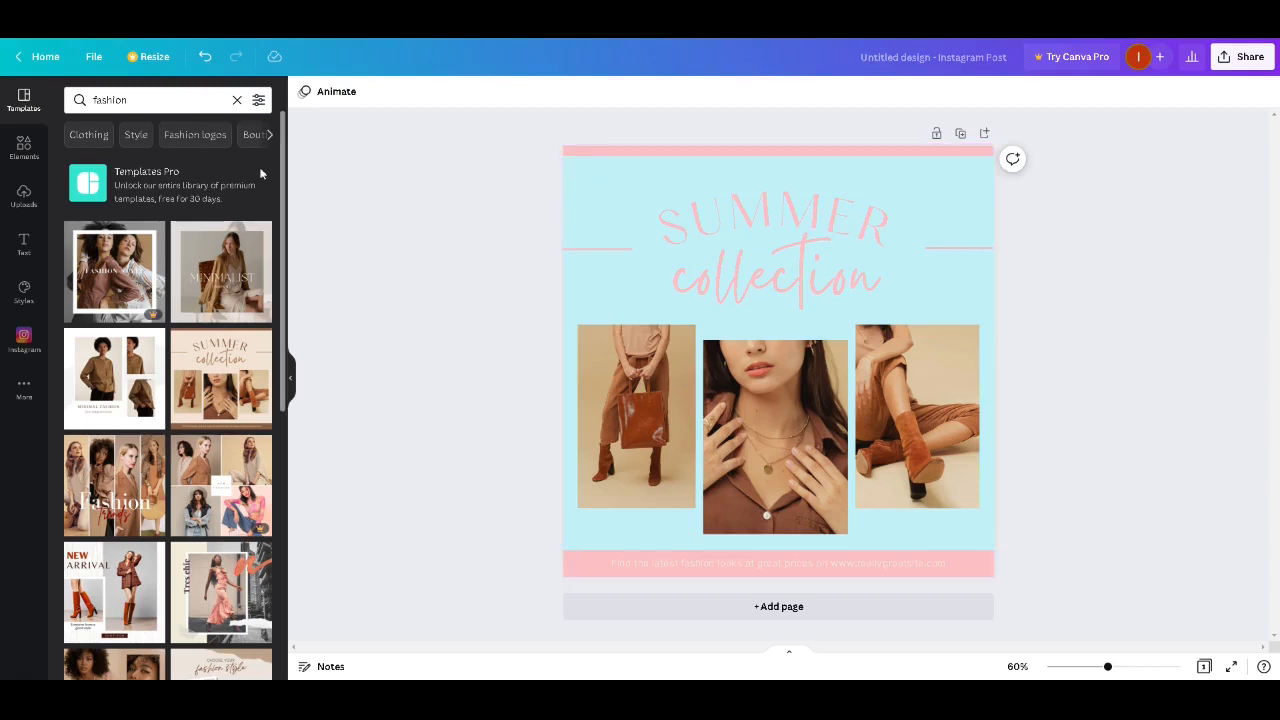
Search the design elements for "blue pink gradient".
{"action": "left_click", "coordinate": [19, 163]}
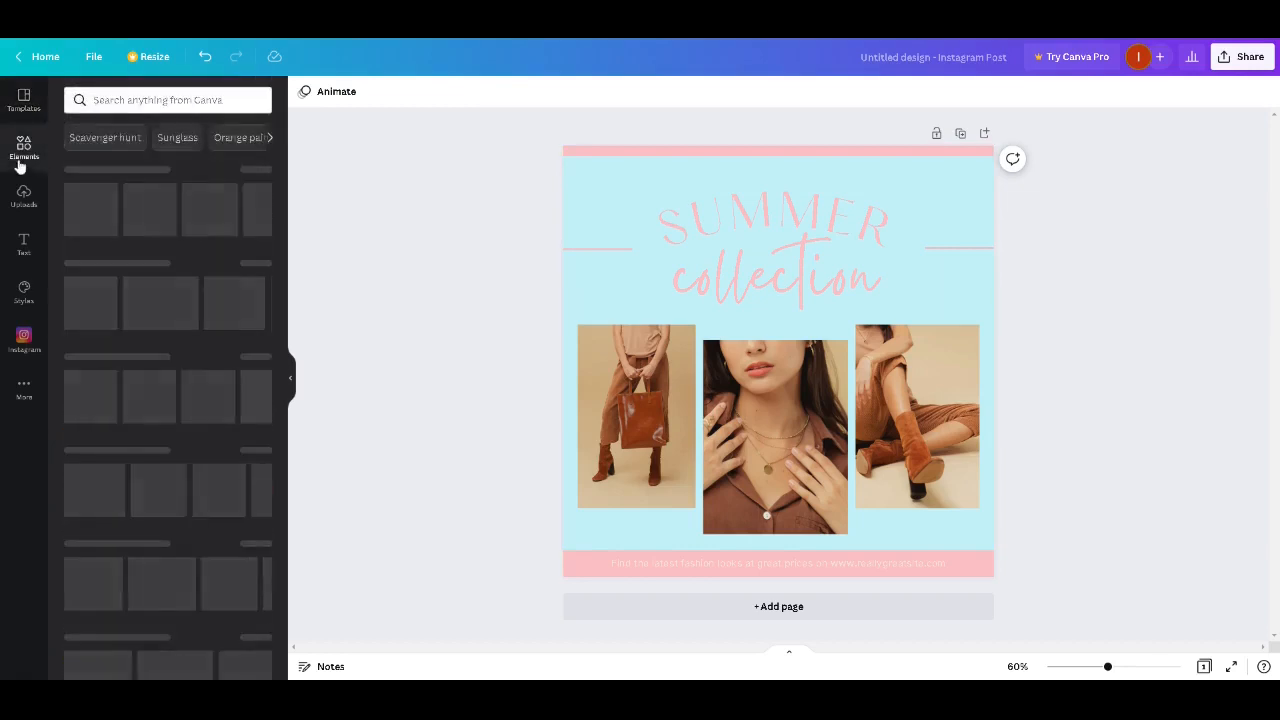
{"action": "type", "text": "blue"}
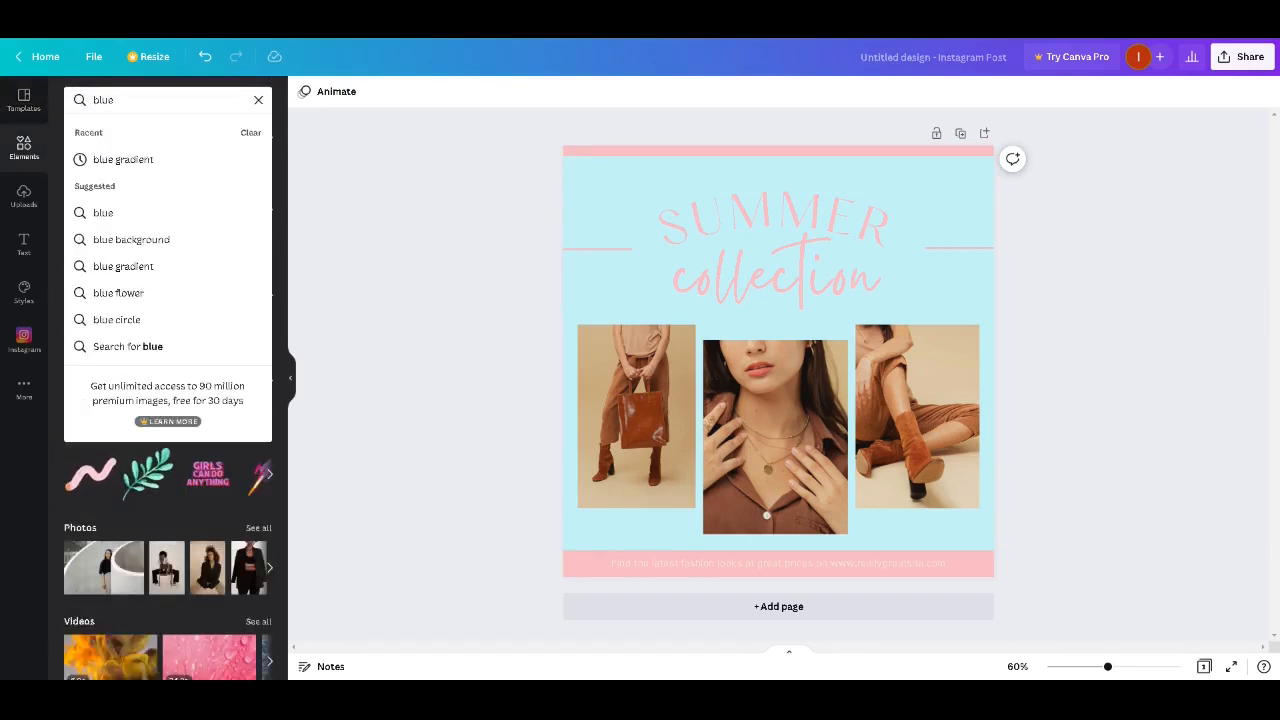
{"action": "type", "text": " pink"}
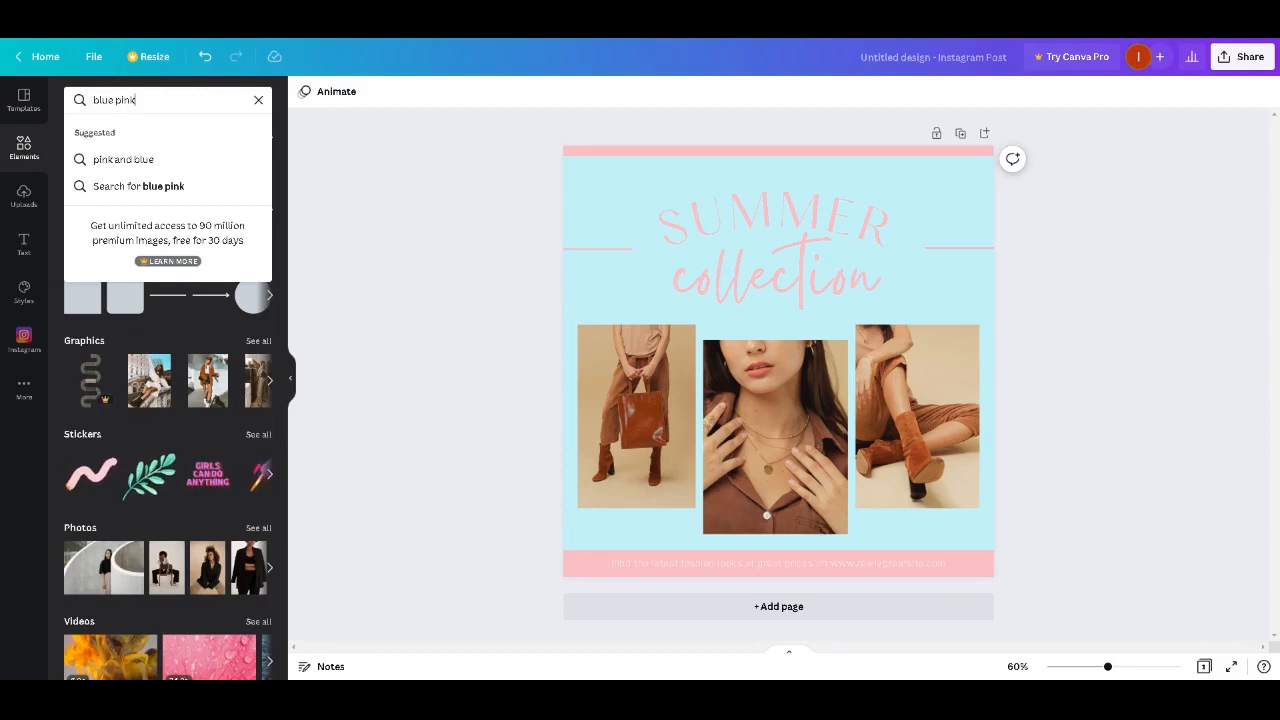
{"action": "type", "text": " gradient"}
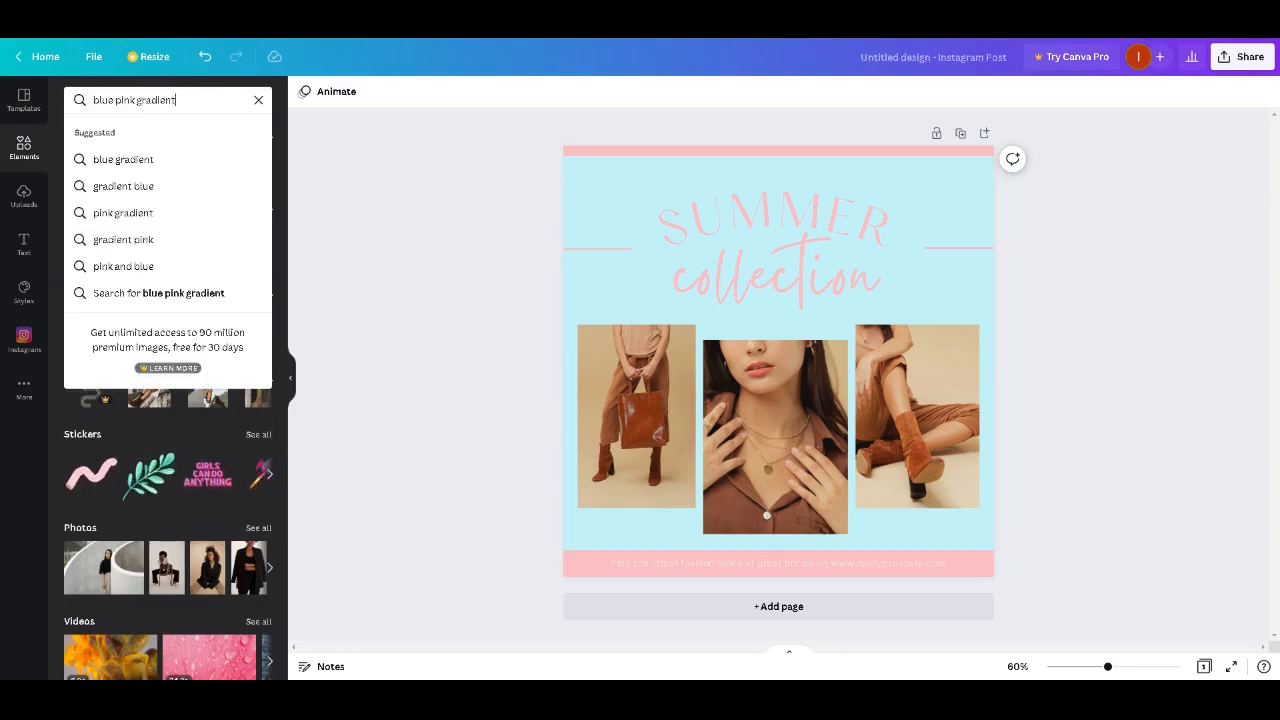
{"action": "key", "text": "Return"}
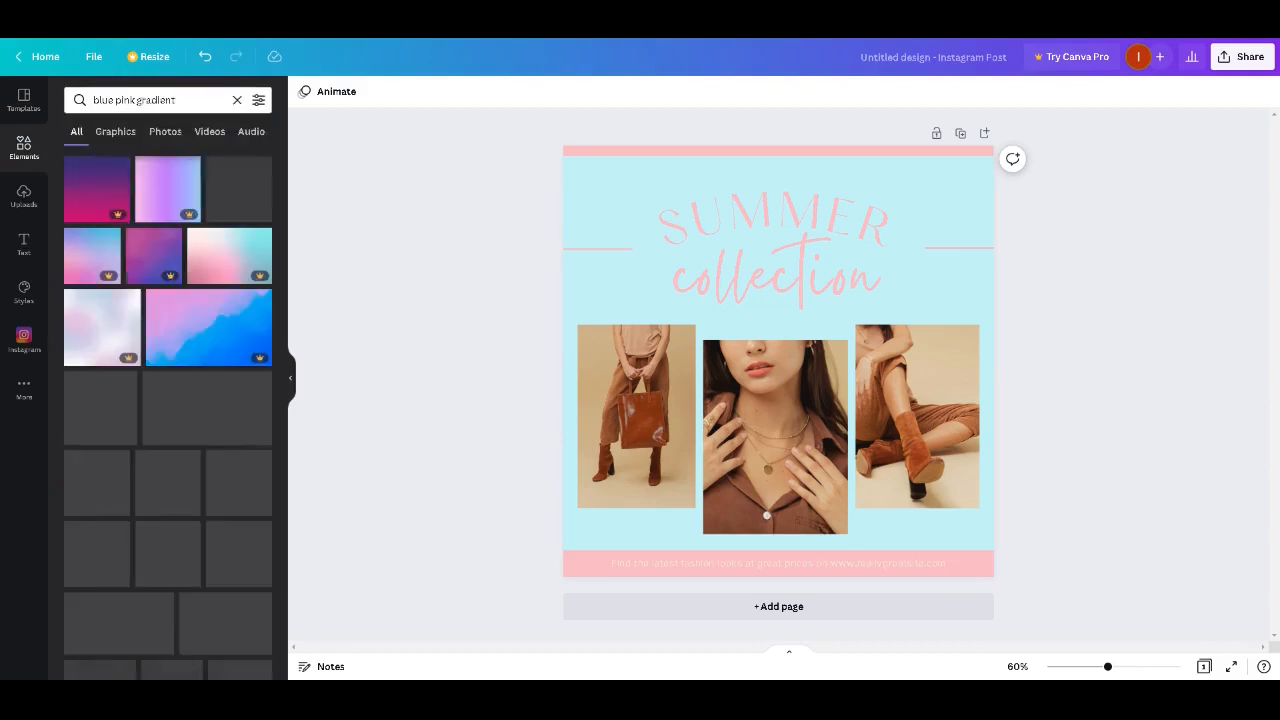
Remove the pale blue page background and delete the pink bands at the page's top and bottom.
{"action": "scroll", "coordinate": [285, 415], "scroll_direction": "down", "scroll_amount": 1}
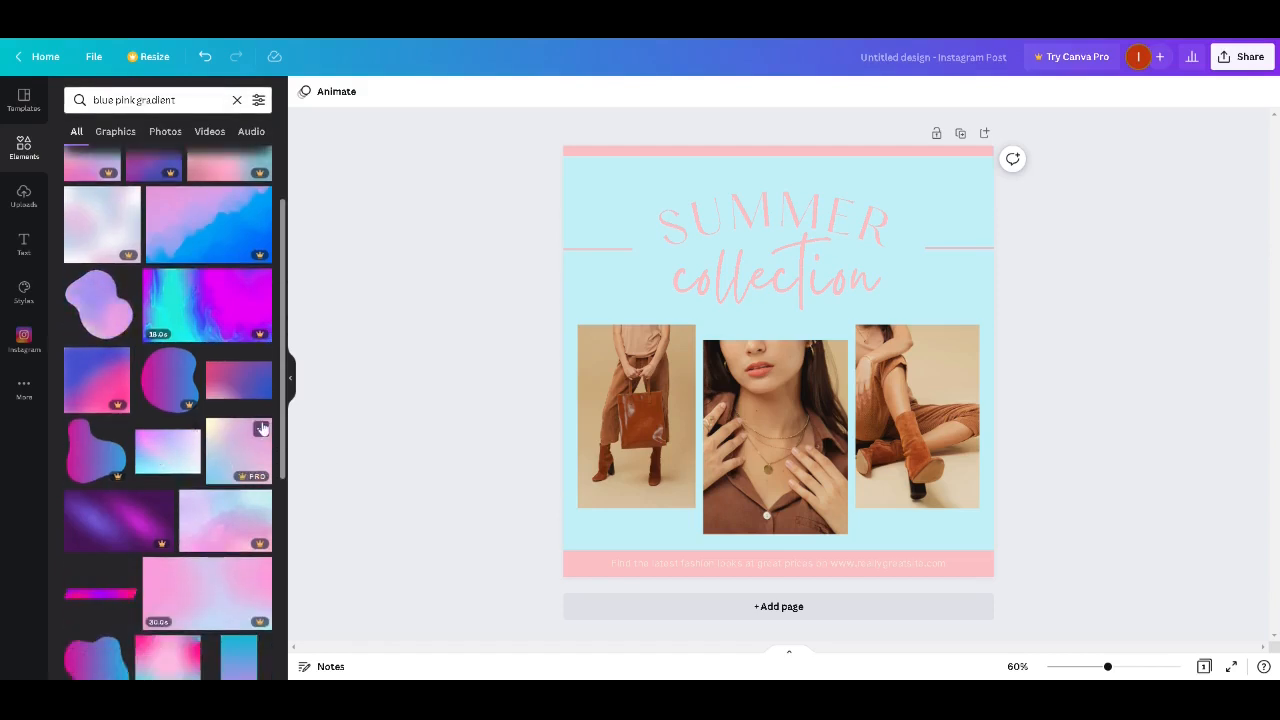
{"action": "scroll", "coordinate": [280, 476], "scroll_direction": "down", "scroll_amount": 1}
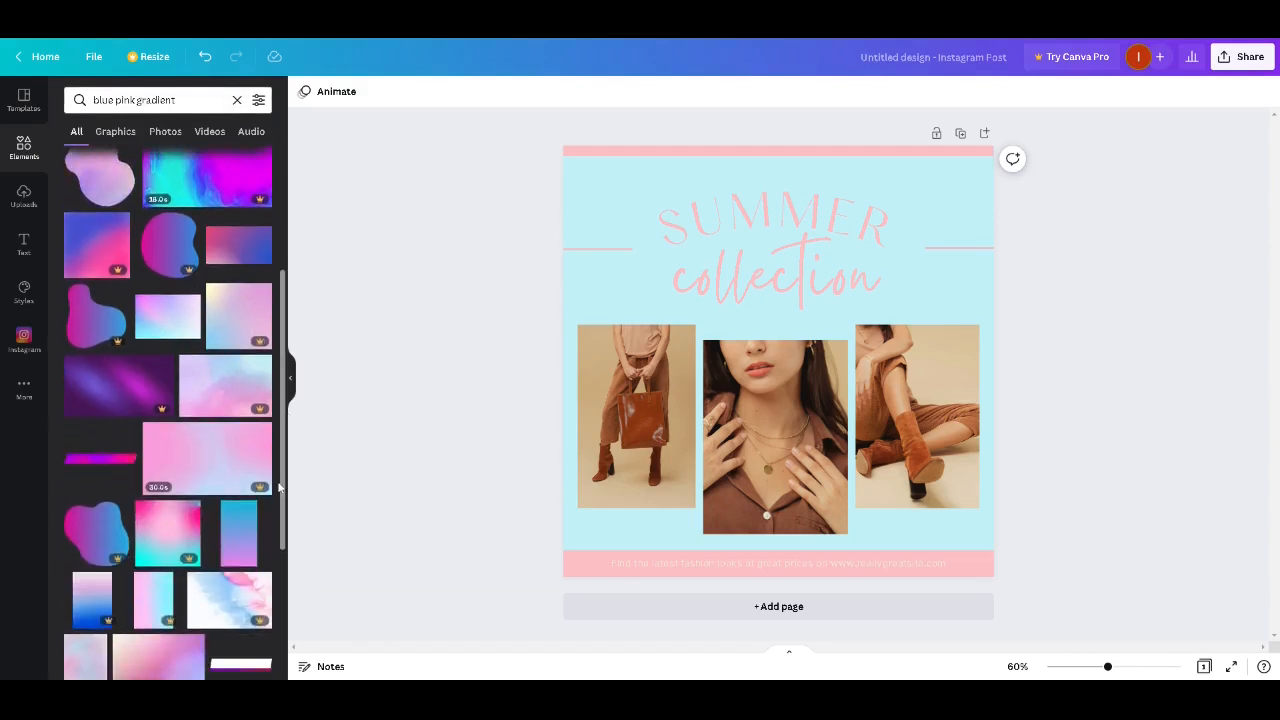
{"action": "scroll", "coordinate": [185, 415], "scroll_direction": "up", "scroll_amount": 1}
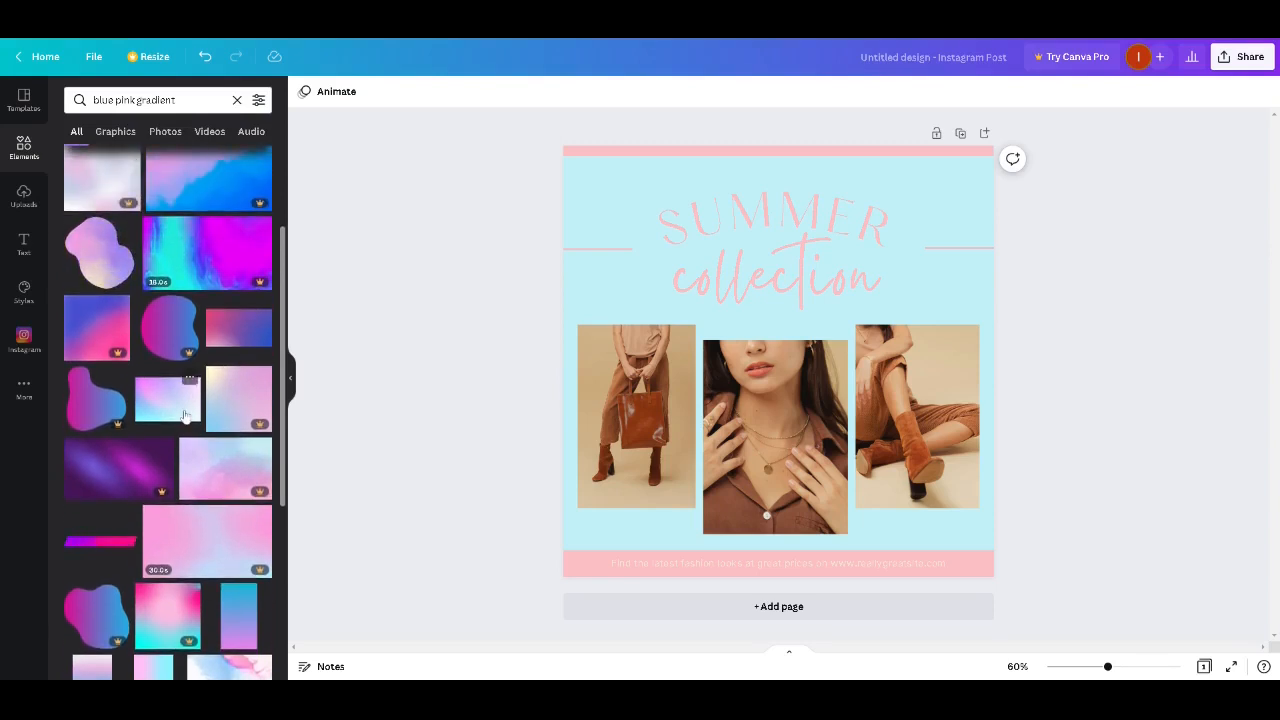
{"action": "left_click", "coordinate": [624, 186]}
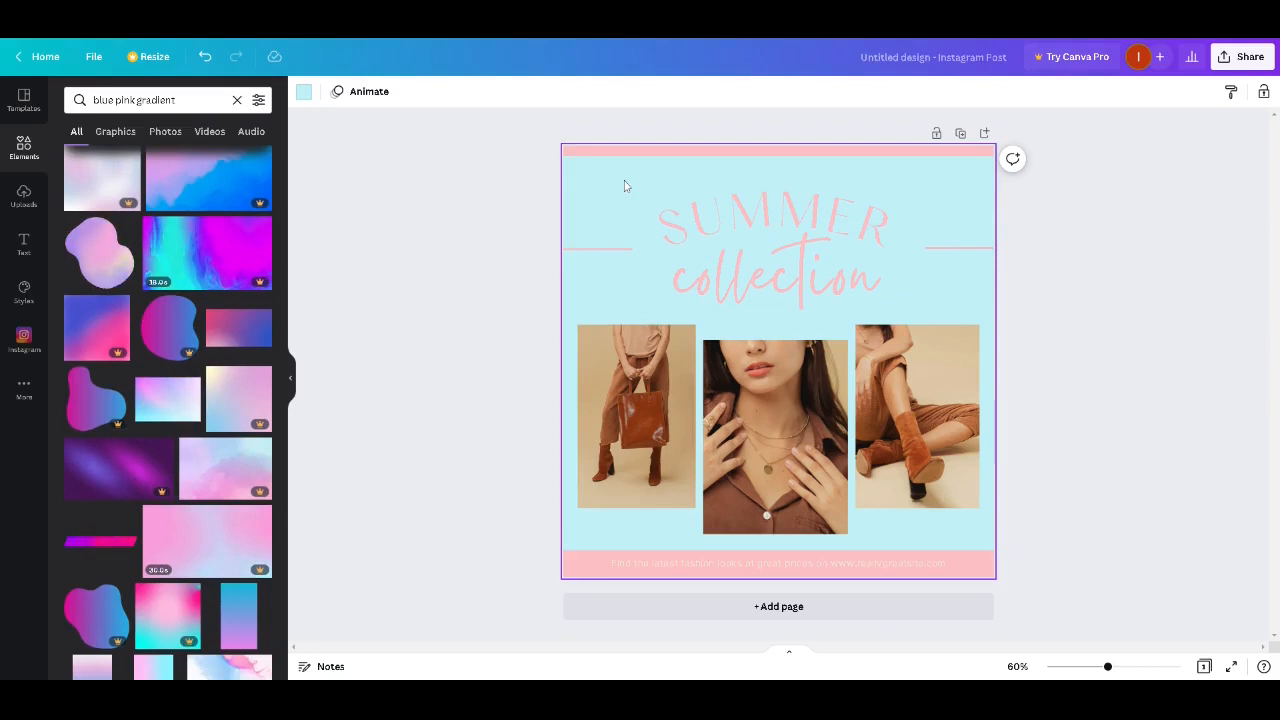
{"action": "key", "text": "Delete"}
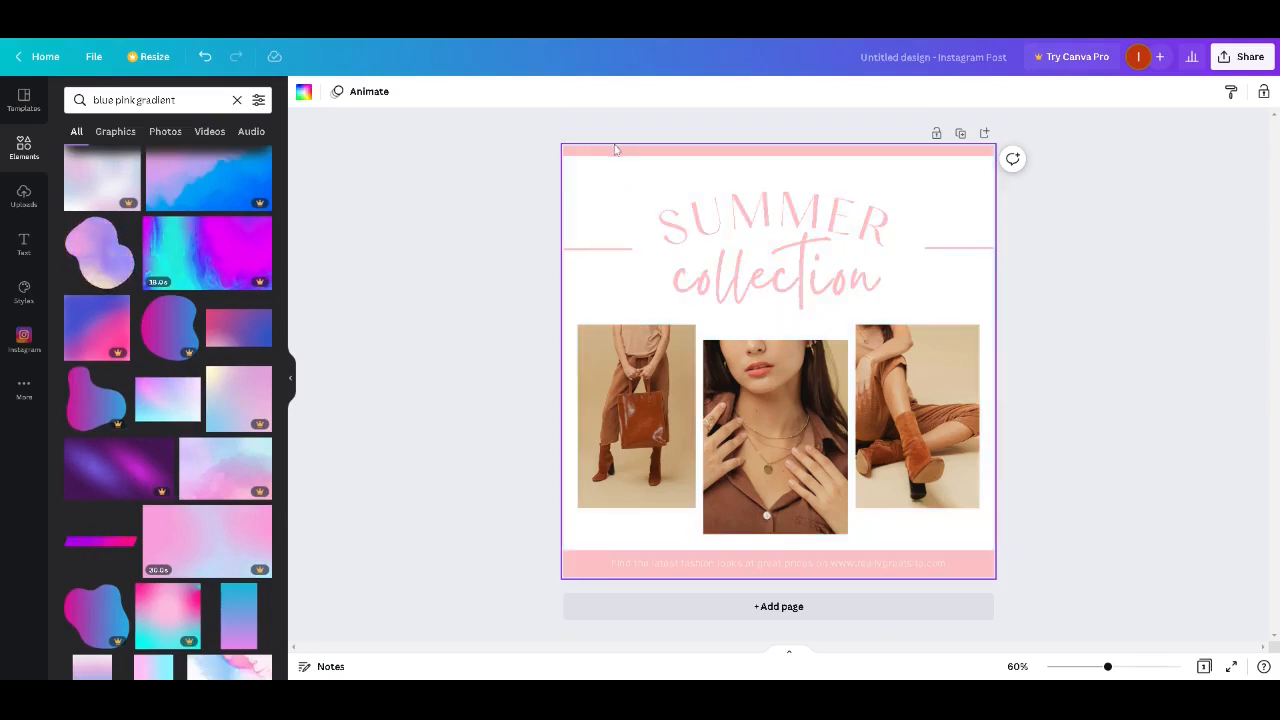
{"action": "left_click", "coordinate": [615, 152]}
{"action": "key", "text": "Delete"}
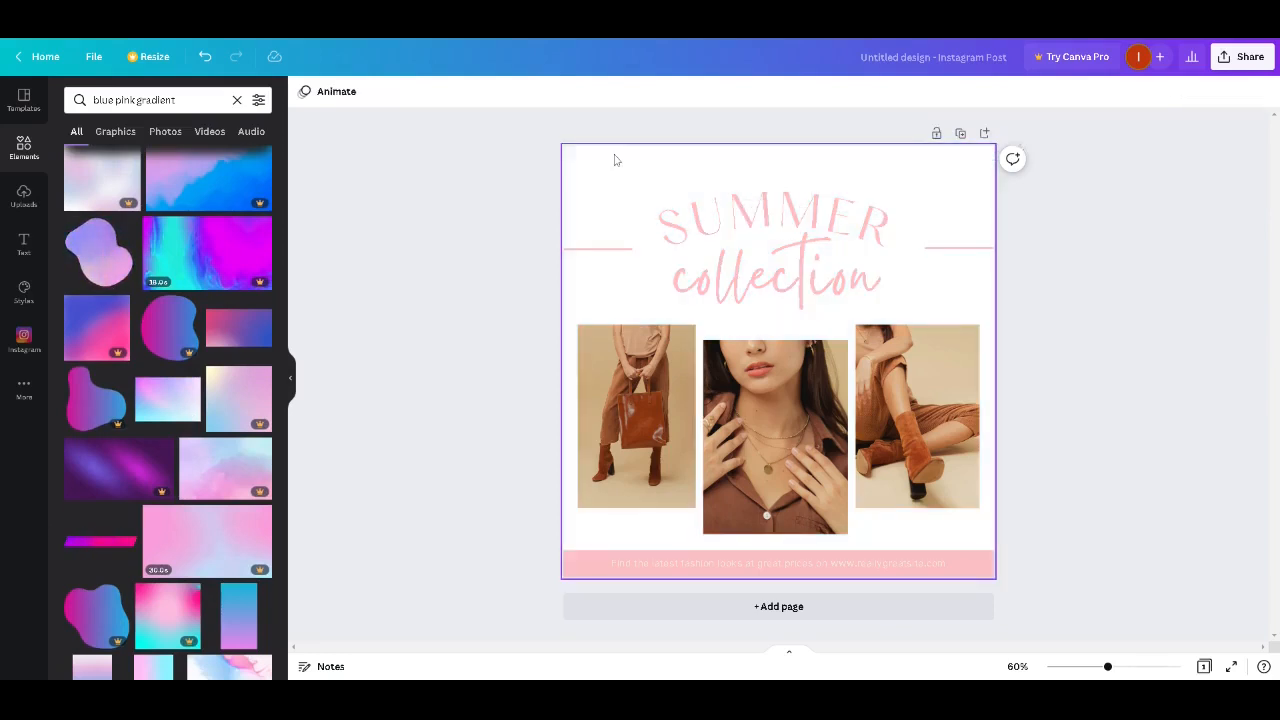
{"action": "left_click", "coordinate": [596, 576]}
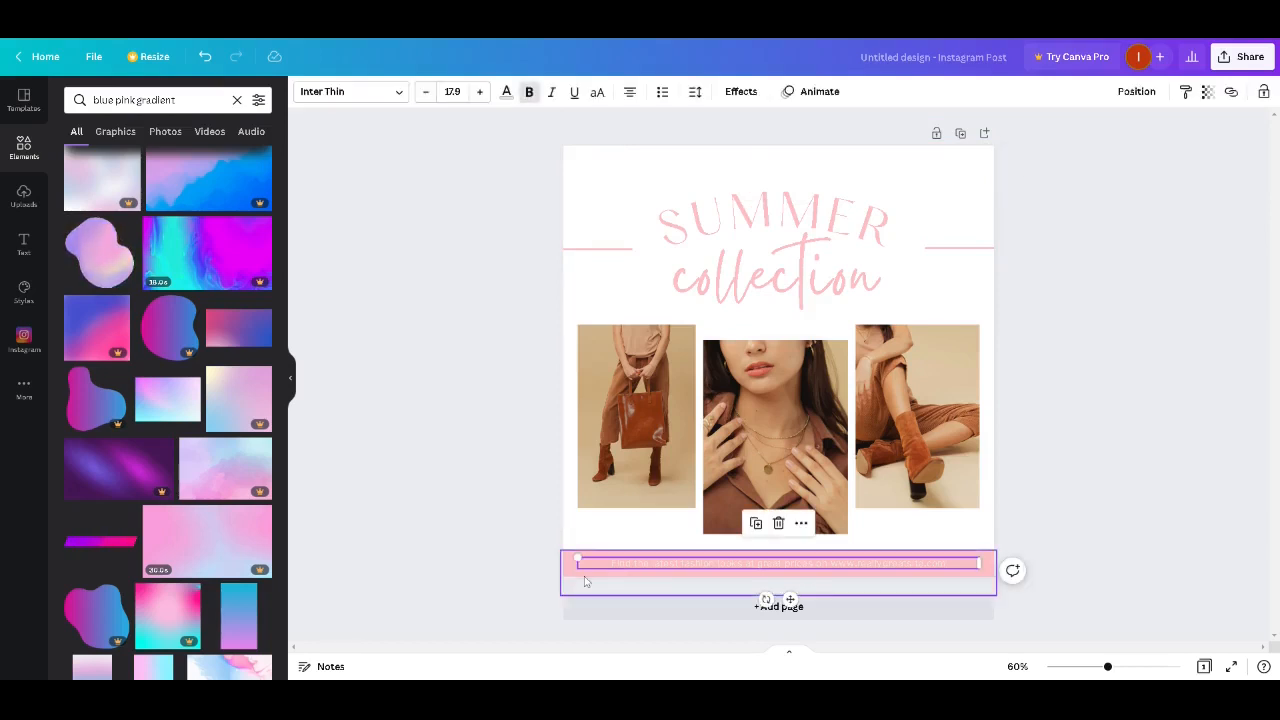
{"action": "left_click", "coordinate": [585, 582]}
{"action": "key", "text": "Delete"}
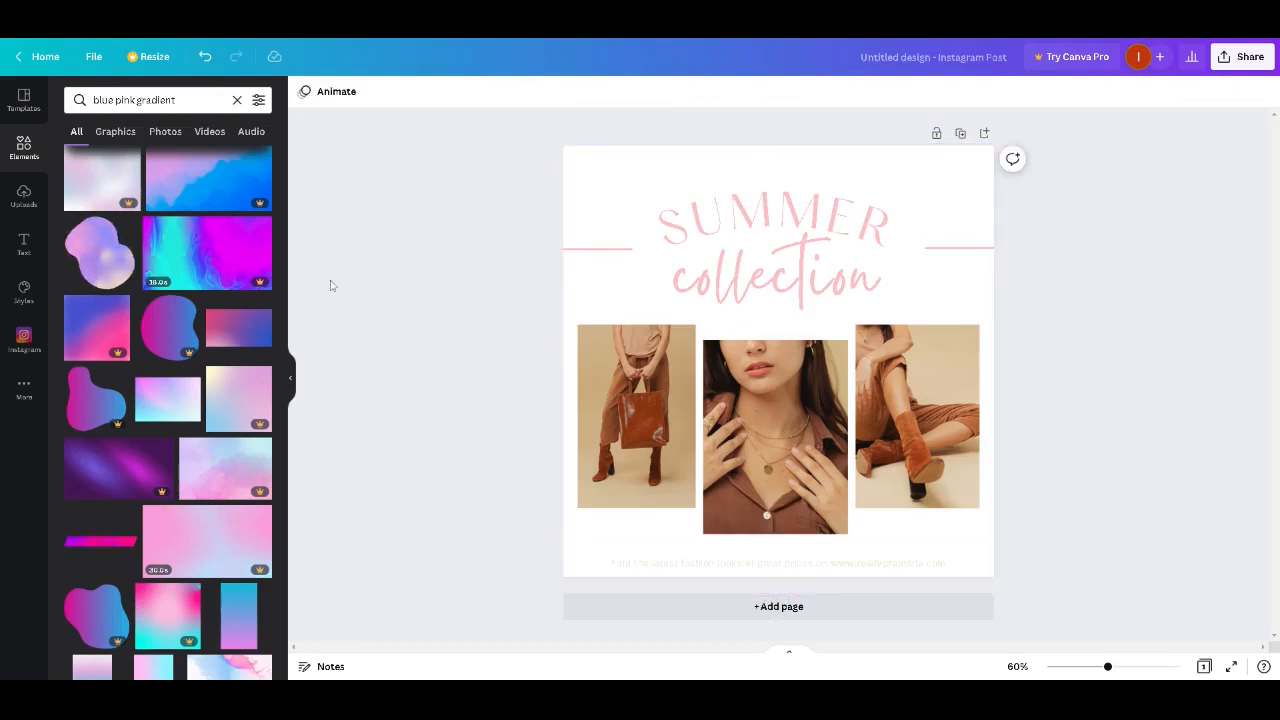
Add the pink-to-light-blue gradient image from the results and enlarge it to cover the whole page.
{"action": "left_click", "coordinate": [168, 392]}
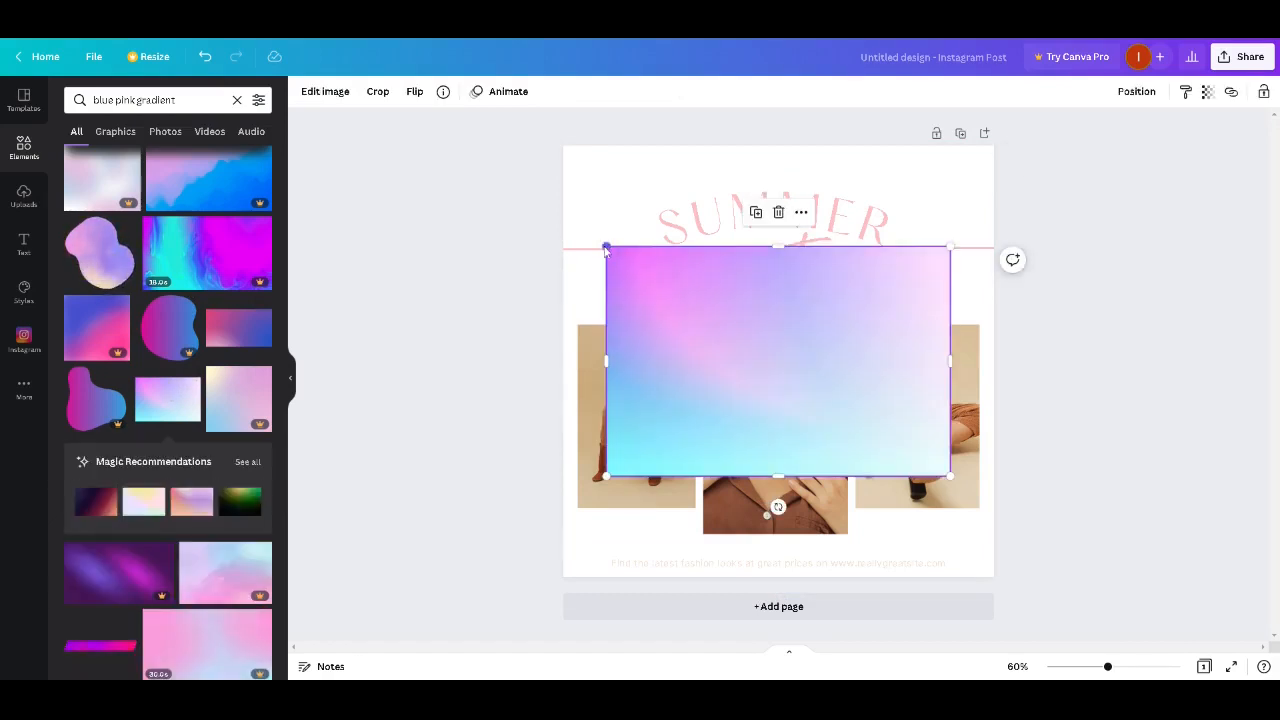
{"action": "left_click_drag", "start_coordinate": [586, 176], "coordinate": [608, 151]}
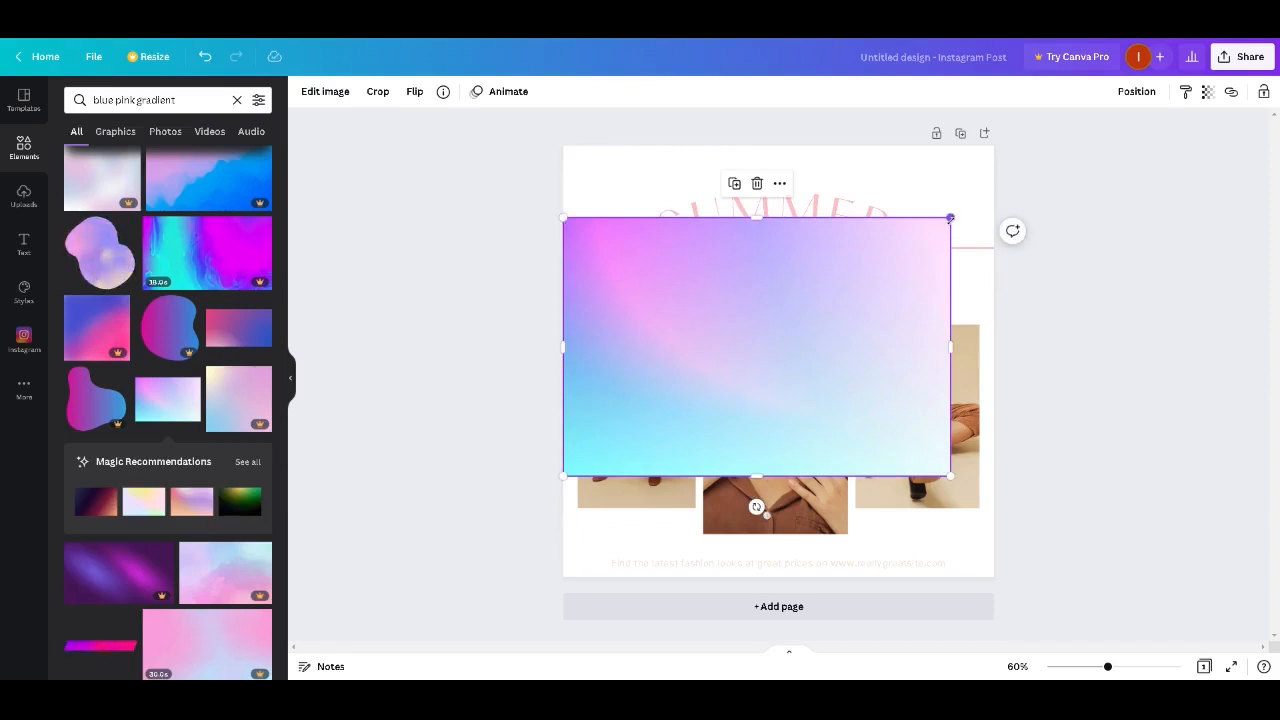
{"action": "left_click_drag", "start_coordinate": [950, 217], "coordinate": [993, 189]}
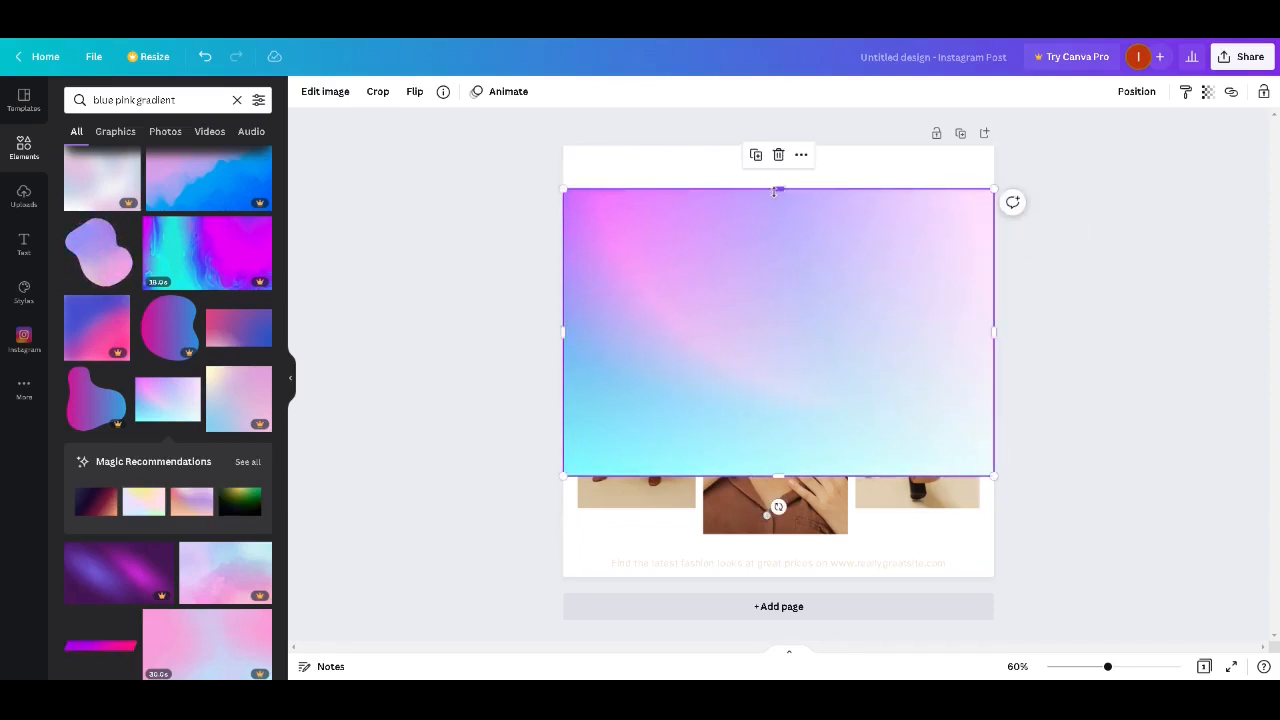
{"action": "left_click_drag", "start_coordinate": [781, 190], "coordinate": [778, 145]}
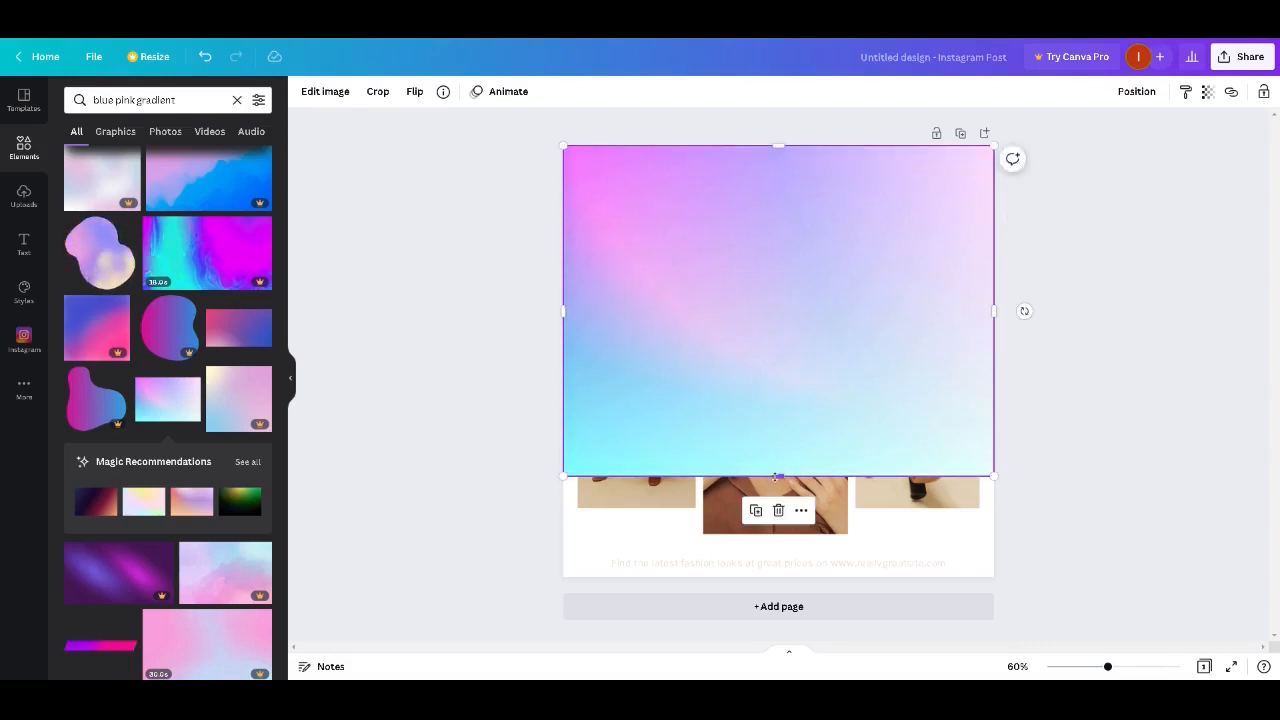
{"action": "left_click_drag", "start_coordinate": [775, 527], "coordinate": [775, 577]}
Send the gradient image to the back, behind the title and photos, and show the page margins.
{"action": "left_click", "coordinate": [1133, 93]}
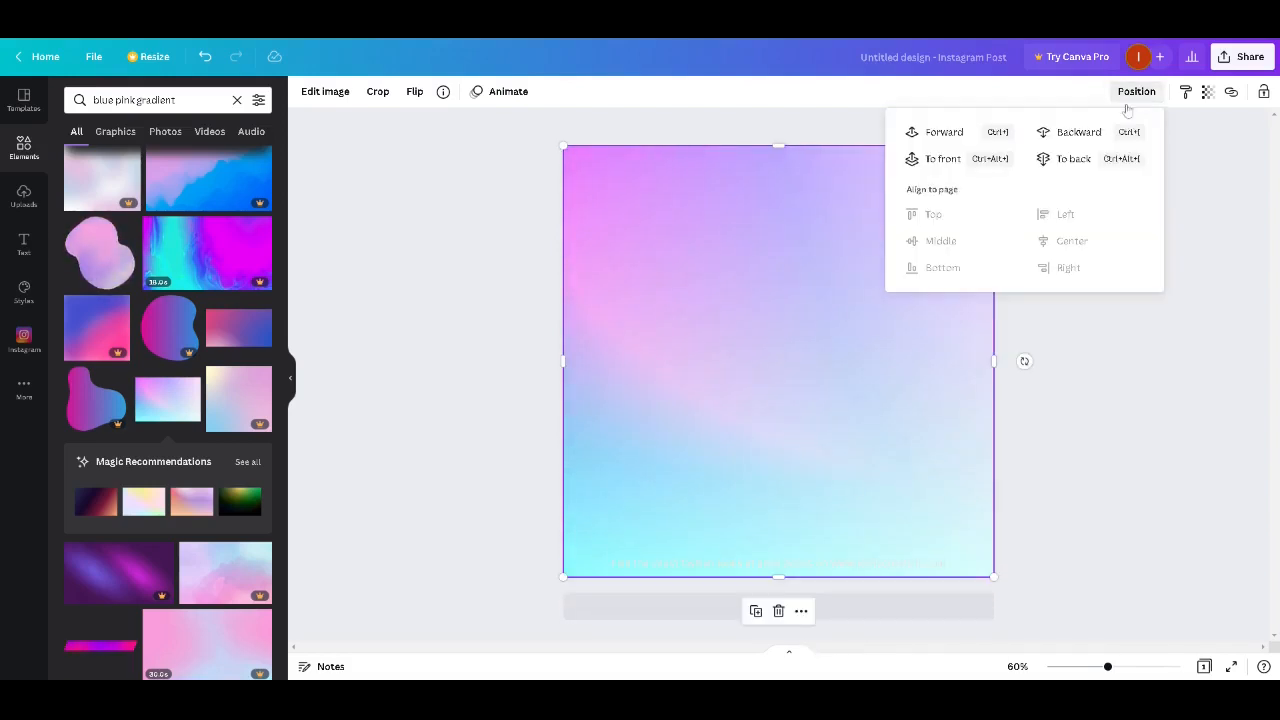
{"action": "left_click", "coordinate": [1072, 158]}
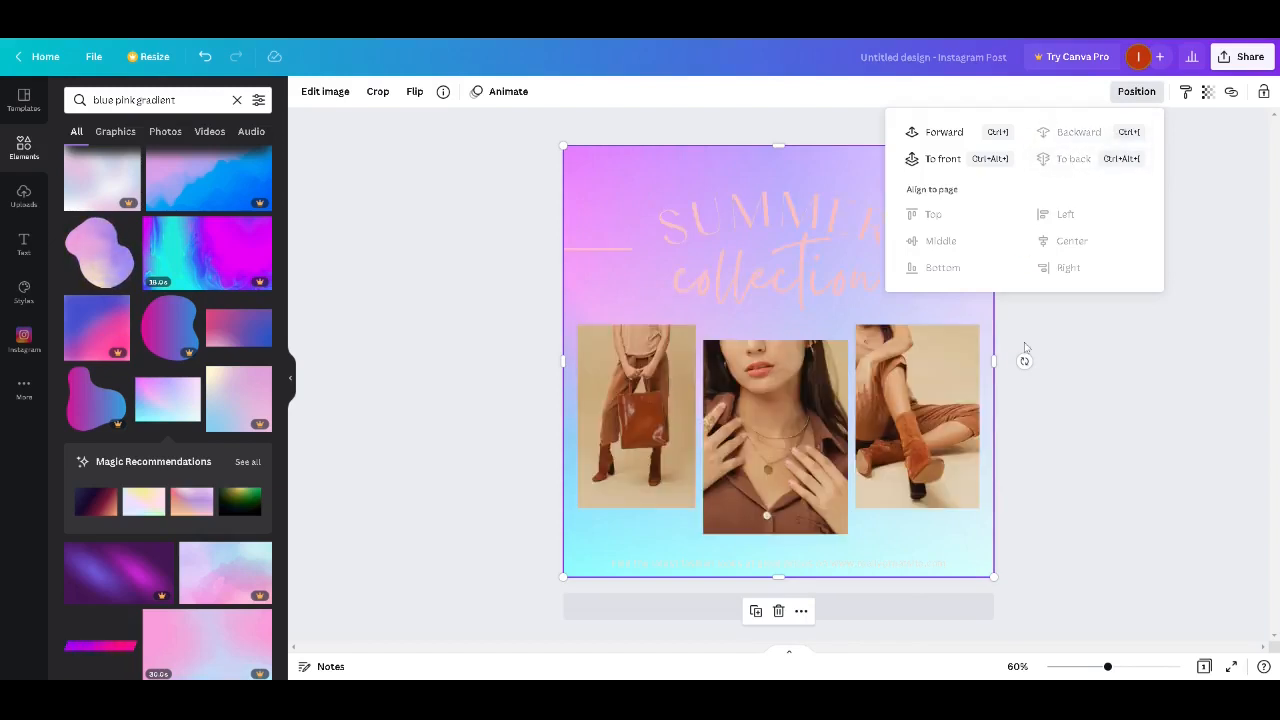
{"action": "left_click", "coordinate": [1067, 357]}
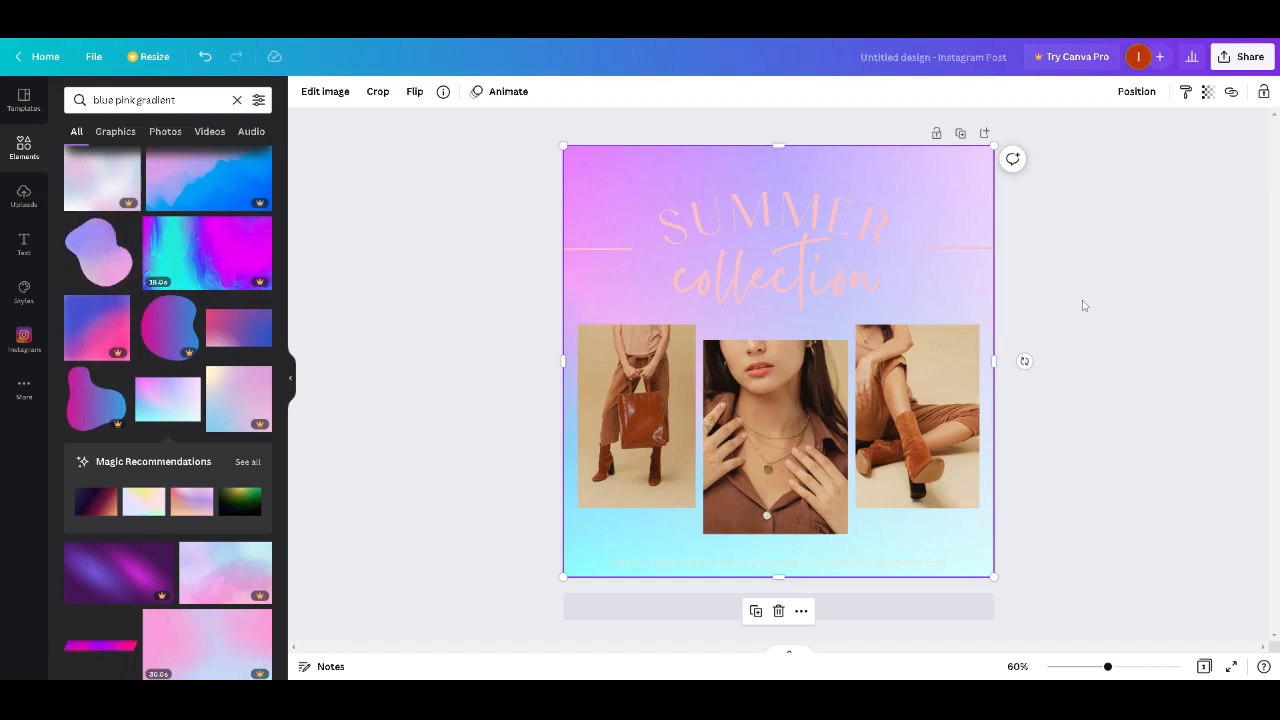
{"action": "left_click", "coordinate": [95, 57]}
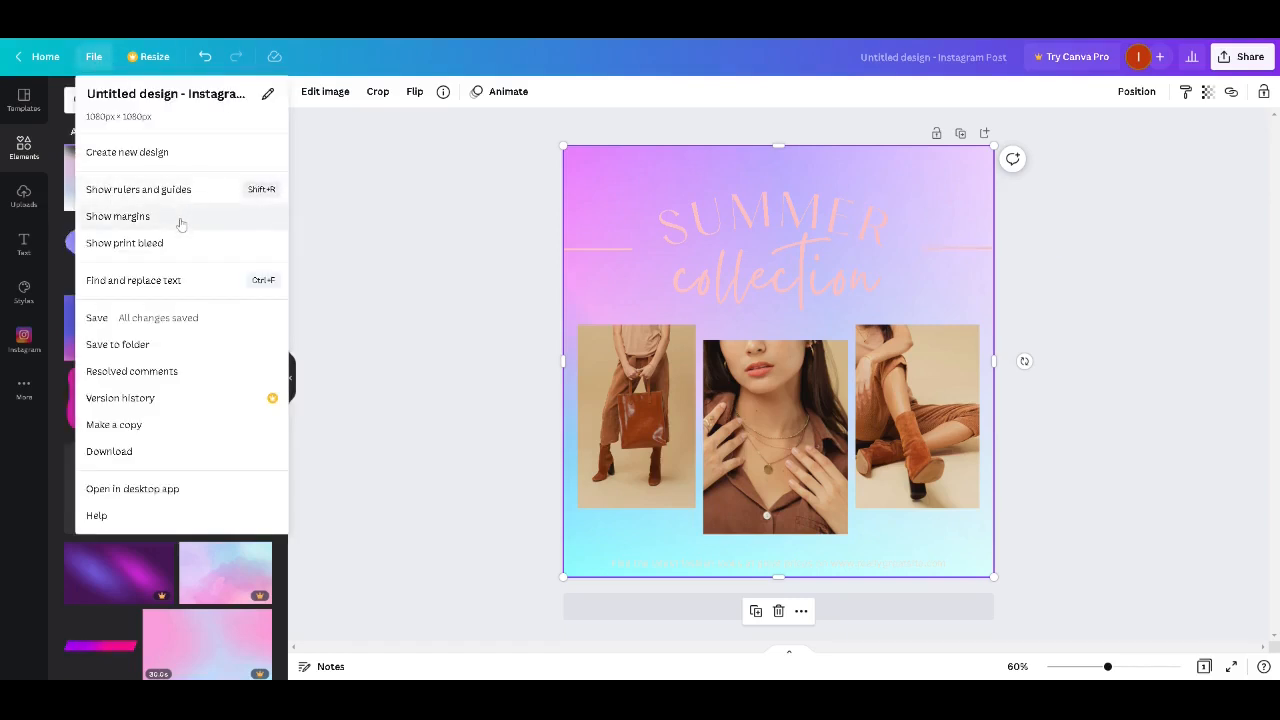
{"action": "left_click", "coordinate": [180, 222]}
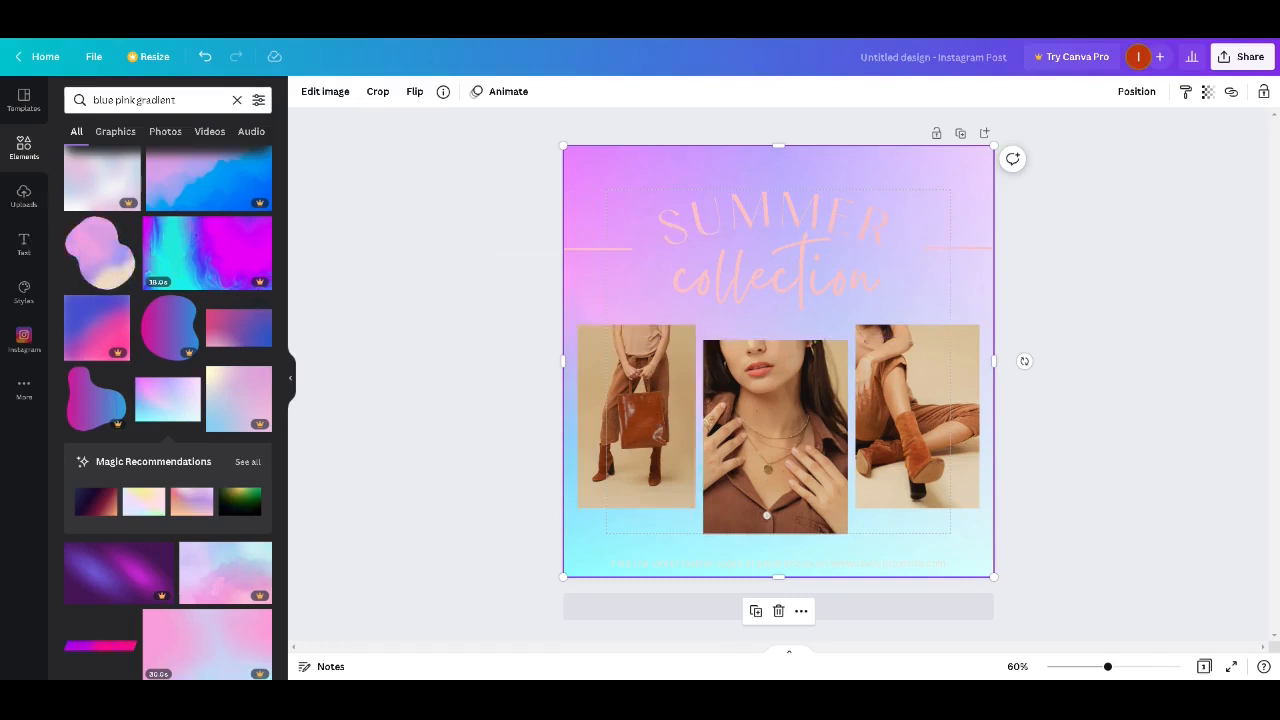
Replace the gradient search with a search of the design elements for "dress".
{"action": "left_click", "coordinate": [110, 100]}
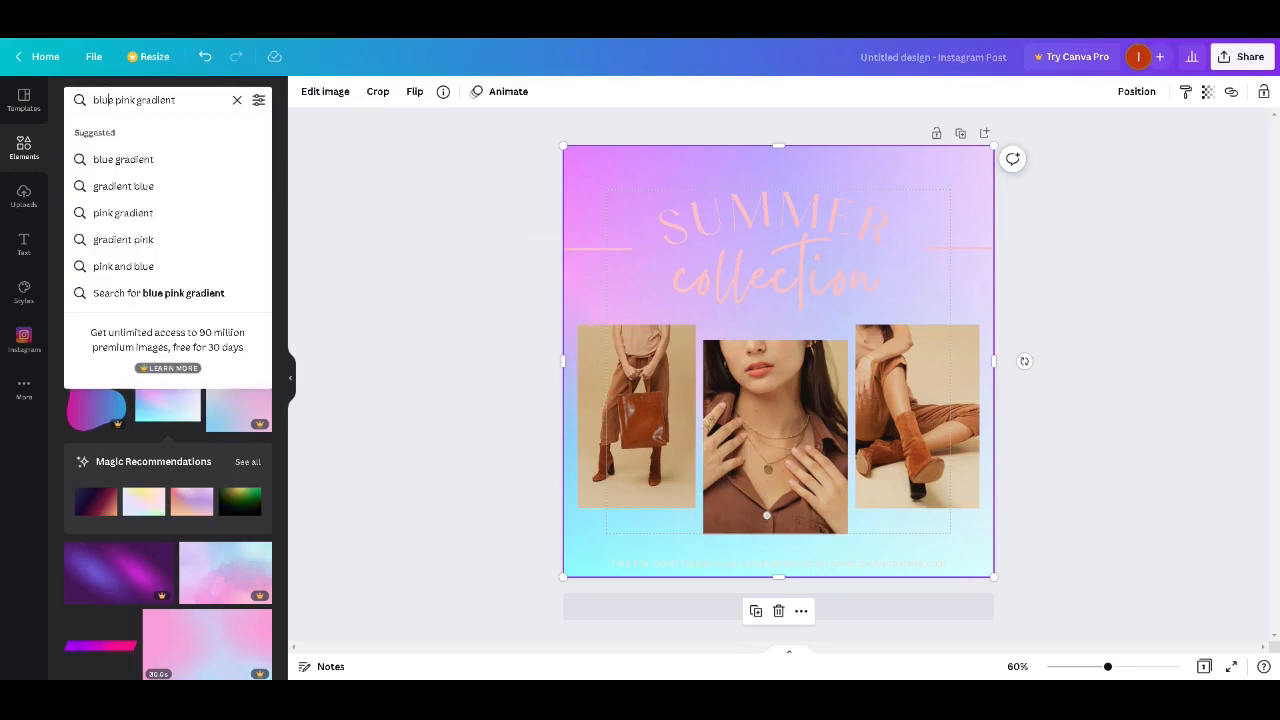
{"action": "left_click", "coordinate": [237, 101]}
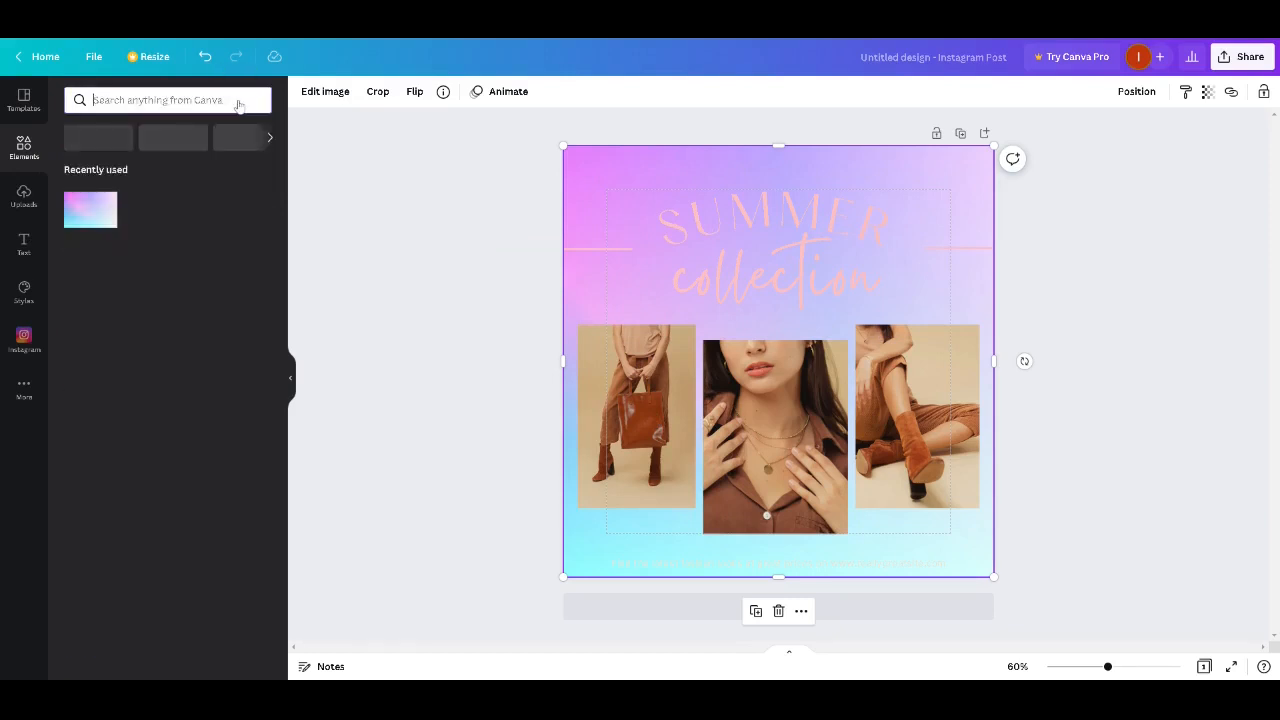
{"action": "type", "text": "dress"}
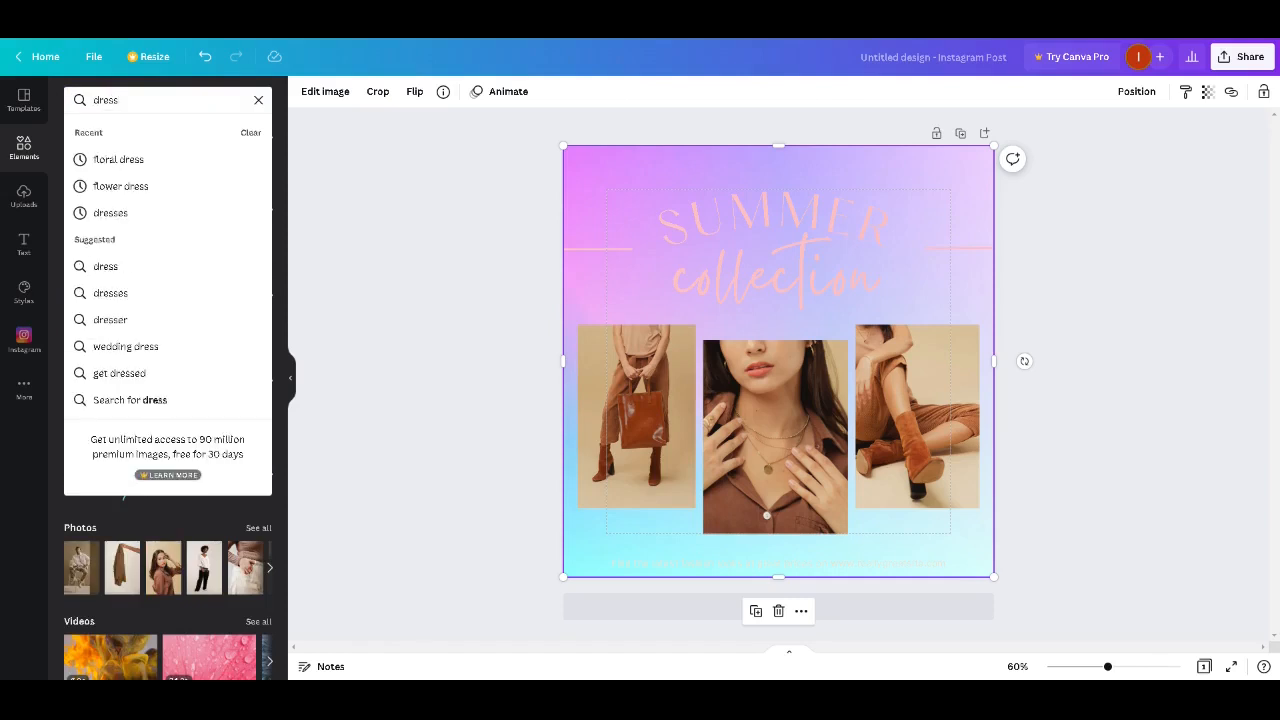
{"action": "key", "text": "Return"}
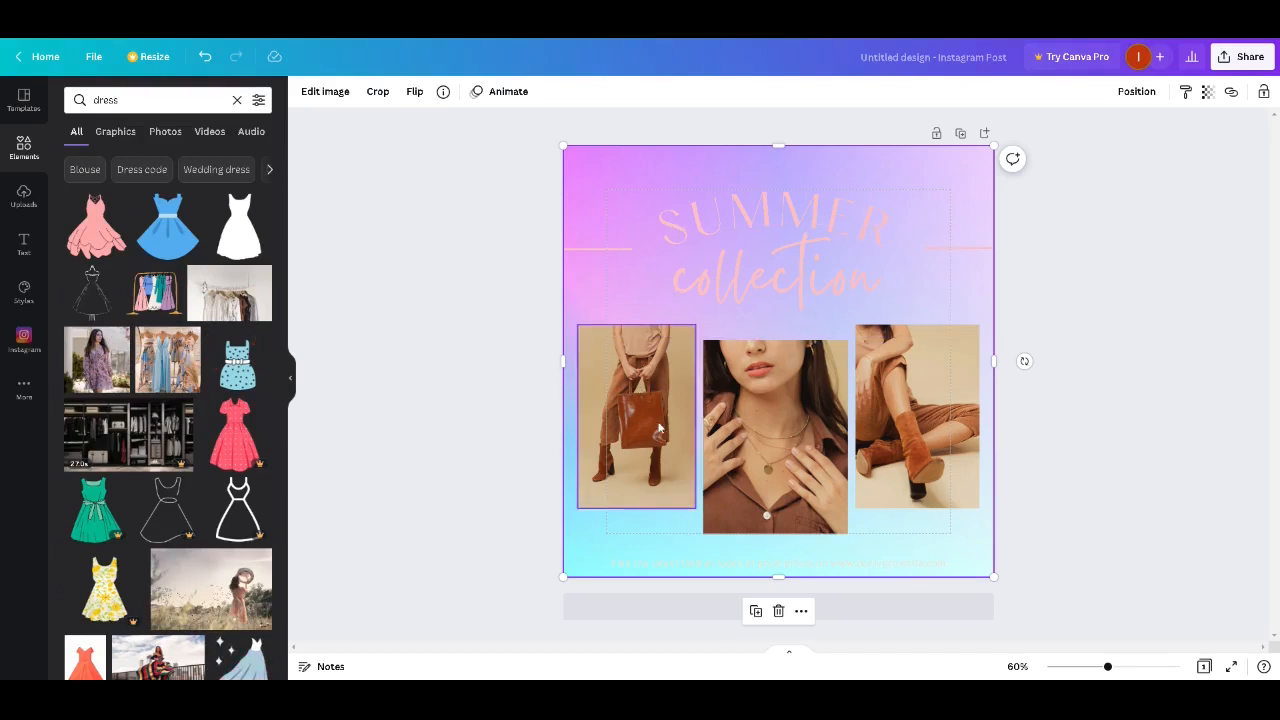
Replace the left handbag photo with the photo of the woman in a purple floral dress, cropped narrow and scaled down.
{"action": "left_click", "coordinate": [643, 372]}
{"action": "key", "text": "Delete"}
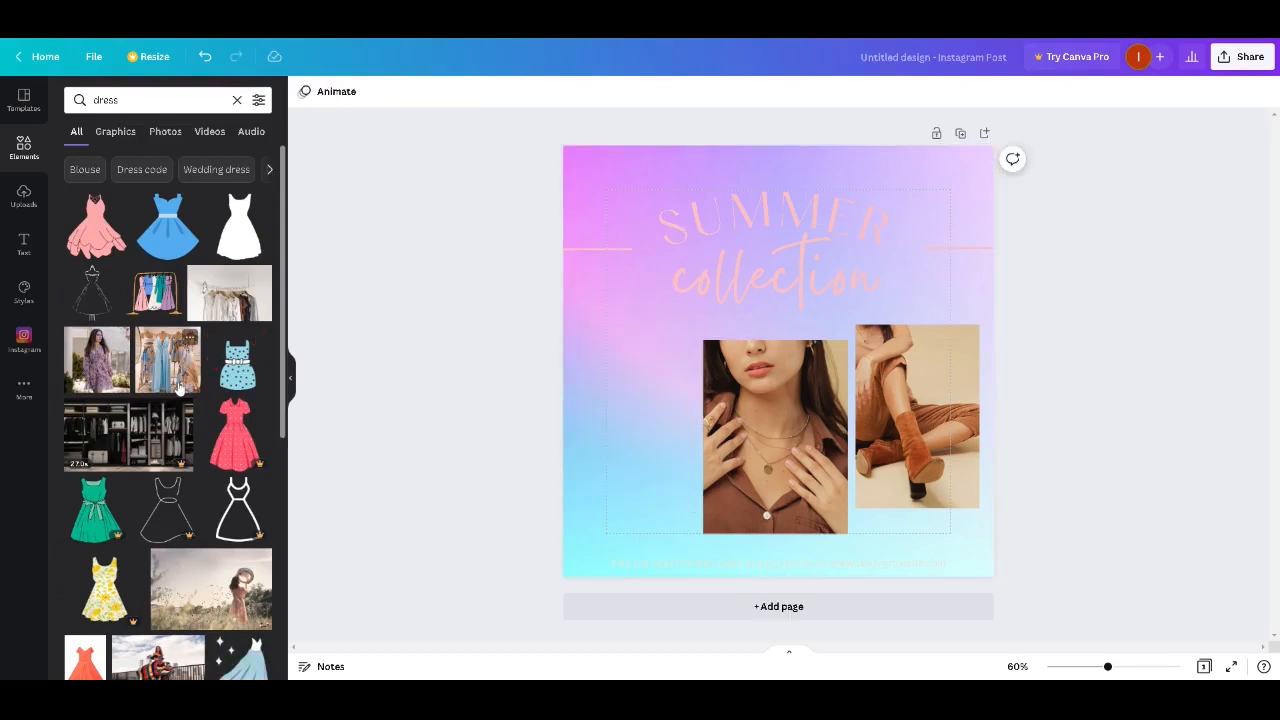
{"action": "left_click", "coordinate": [110, 368]}
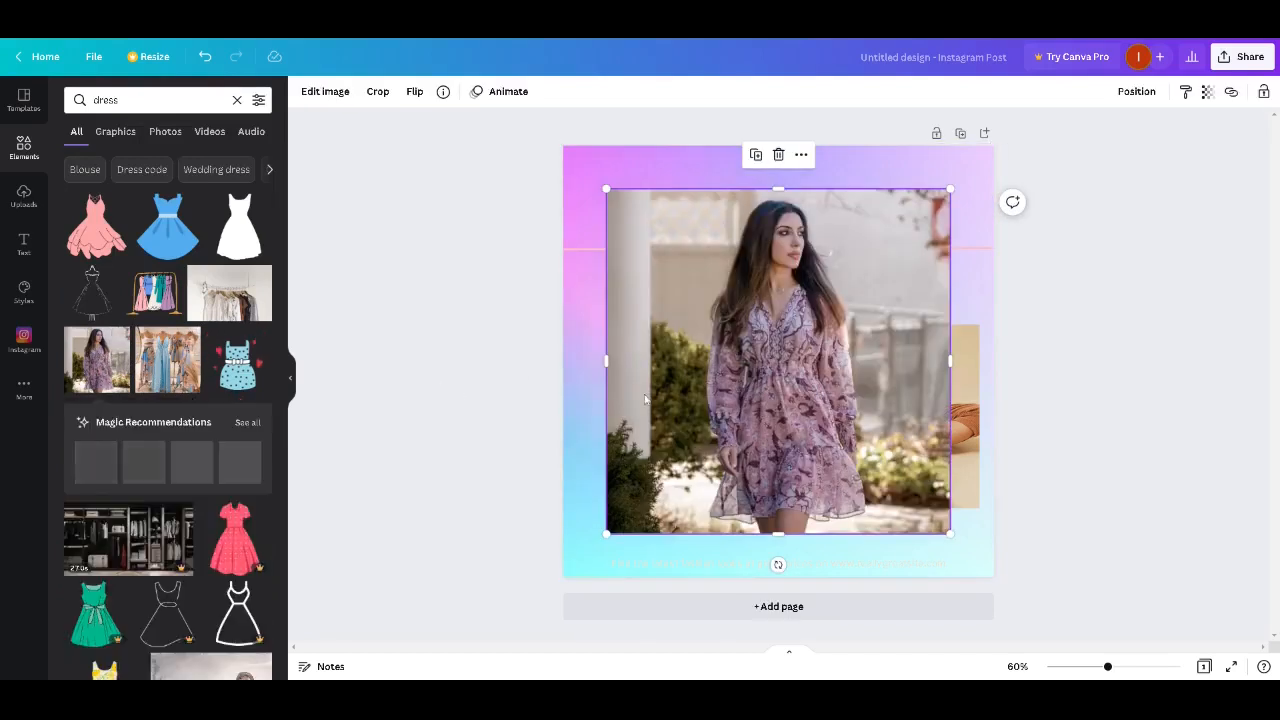
{"action": "left_click_drag", "start_coordinate": [948, 238], "coordinate": [878, 240]}
{"action": "left_click_drag", "start_coordinate": [606, 360], "coordinate": [691, 360]}
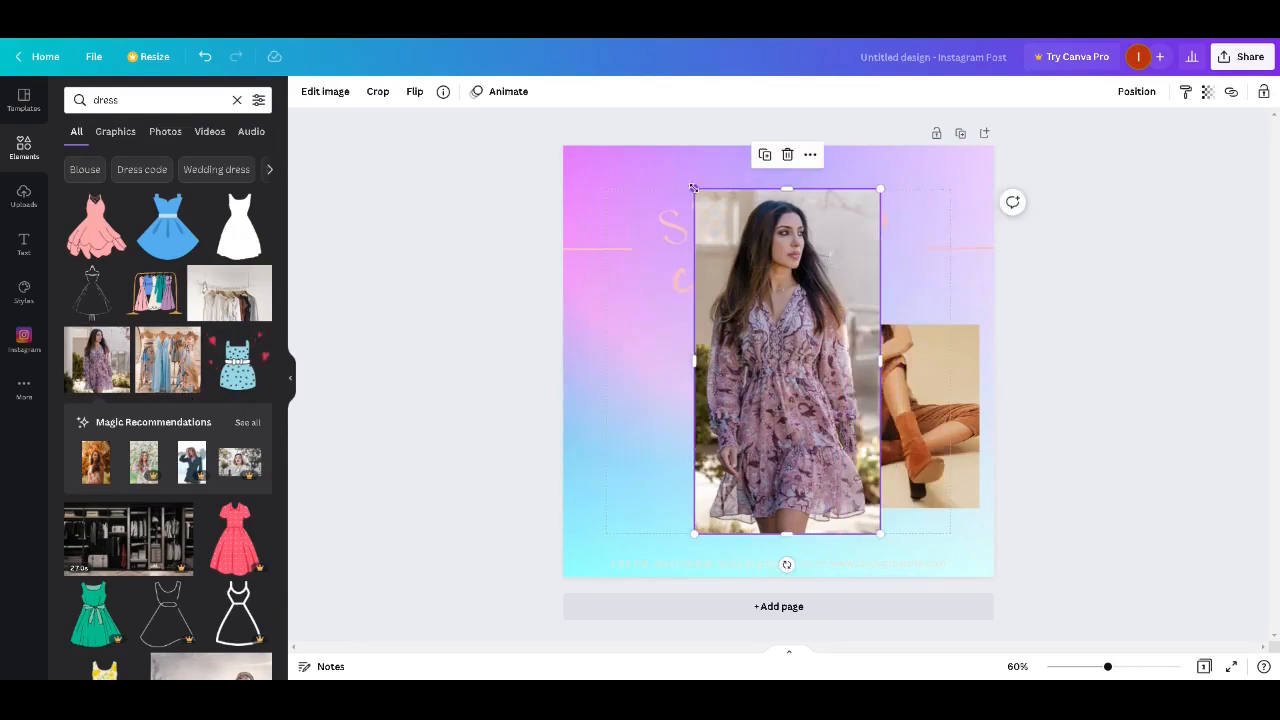
{"action": "left_click_drag", "start_coordinate": [691, 189], "coordinate": [759, 309]}
{"action": "left_click_drag", "start_coordinate": [800, 425], "coordinate": [647, 425]}
Delete the centre photo of the woman in the brown shirt and limit the dress results to photos.
{"action": "left_click", "coordinate": [780, 452]}
{"action": "key", "text": "Delete"}
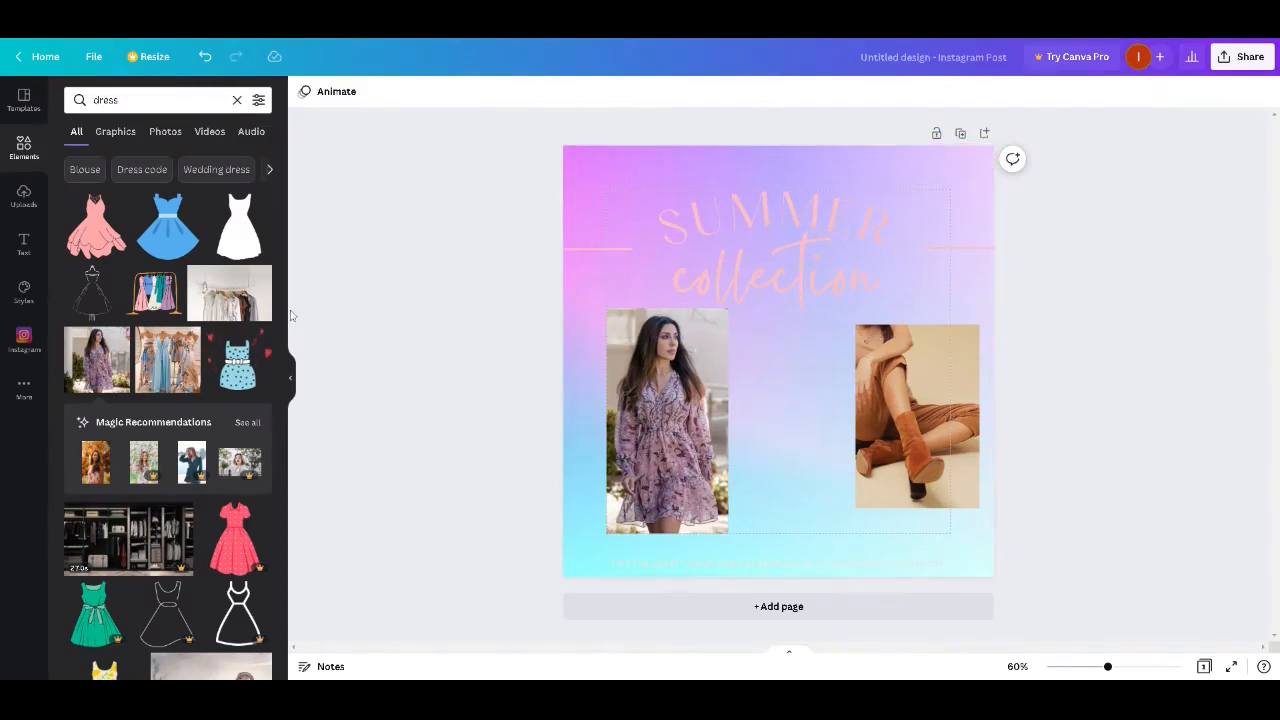
{"action": "left_click", "coordinate": [166, 131]}
Add the photo of the woman in a green patterned gown, crop its left side and scale it to fit the centre.
{"action": "scroll", "coordinate": [283, 438], "scroll_direction": "down", "scroll_amount": 5}
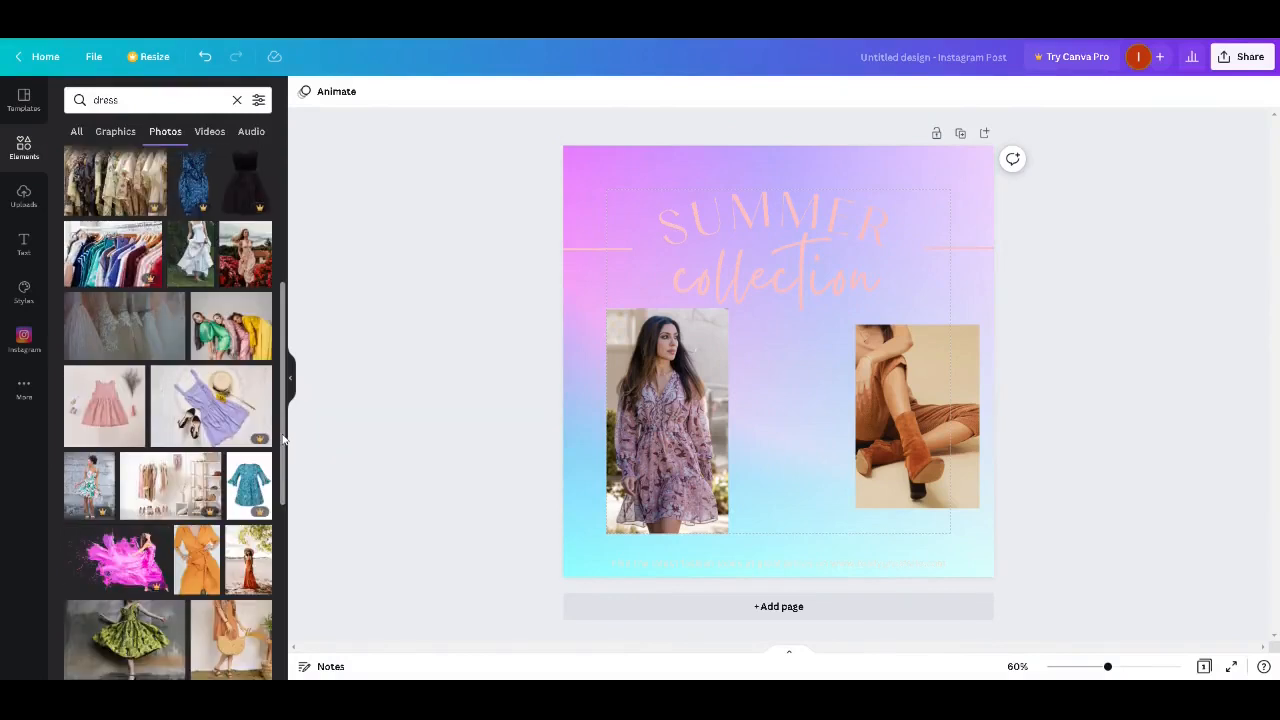
{"action": "scroll", "coordinate": [283, 438], "scroll_direction": "down", "scroll_amount": 6}
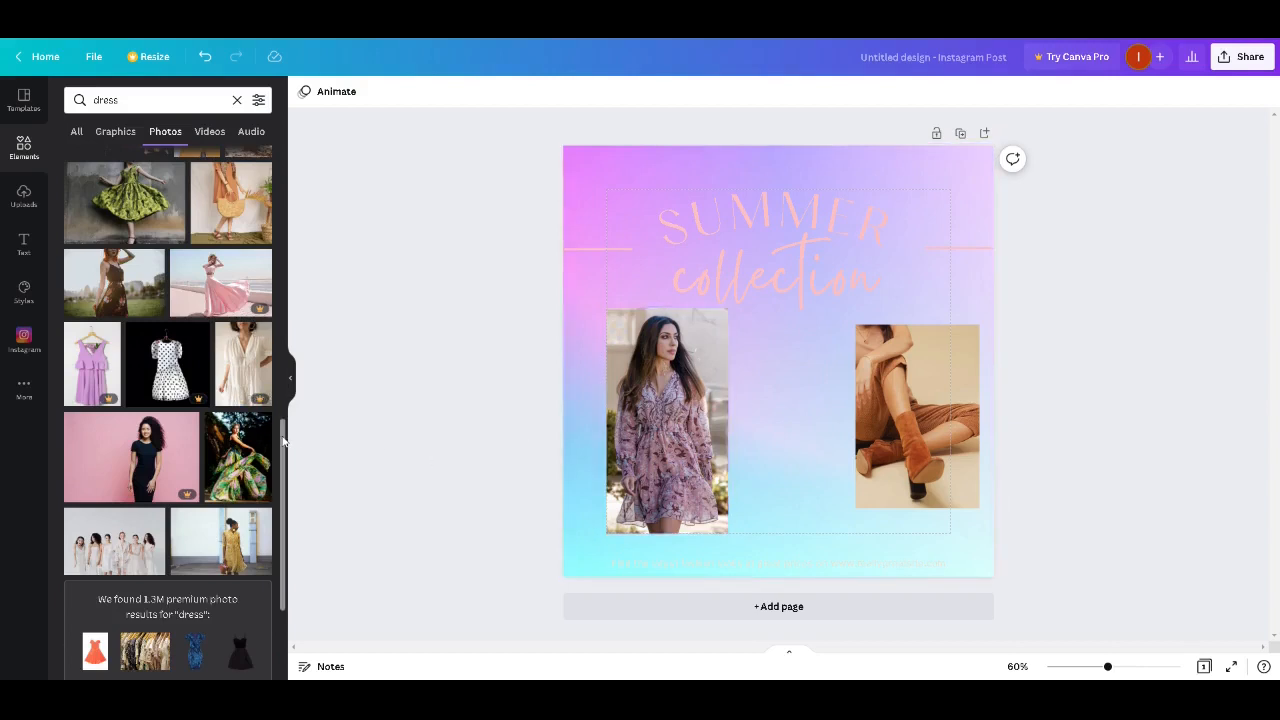
{"action": "scroll", "coordinate": [283, 440], "scroll_direction": "down", "scroll_amount": 2}
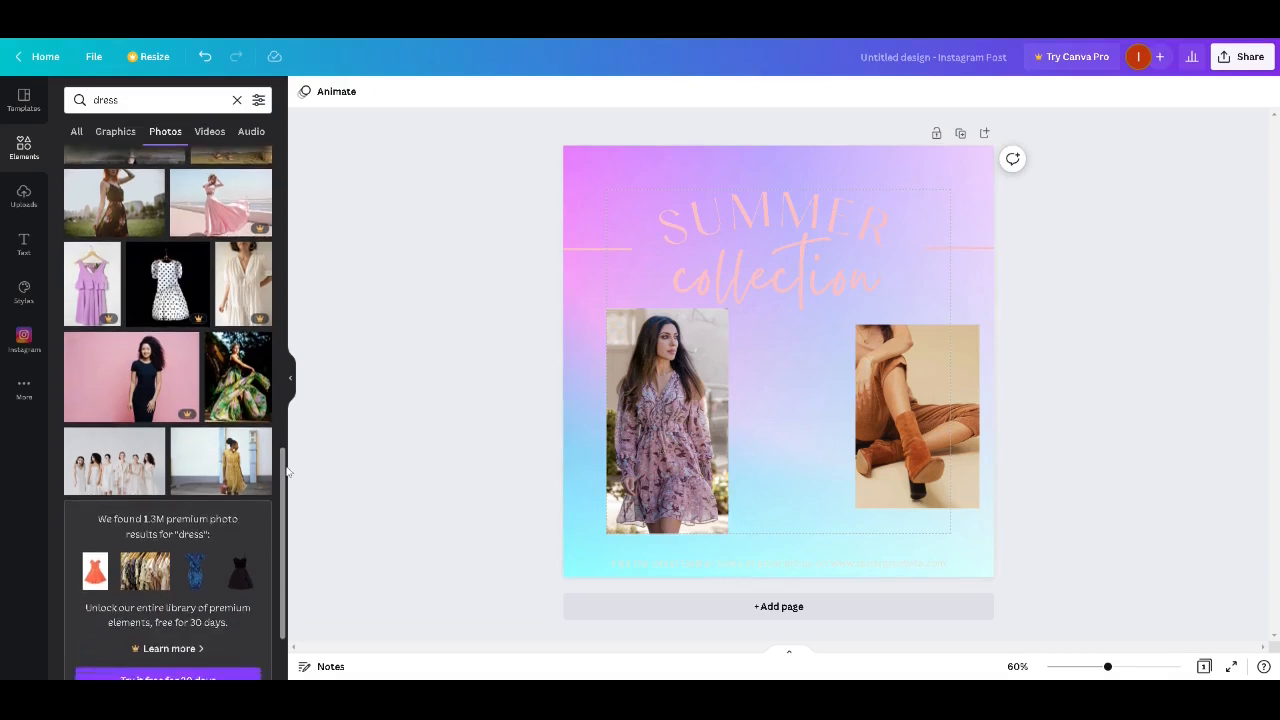
{"action": "left_click", "coordinate": [240, 397]}
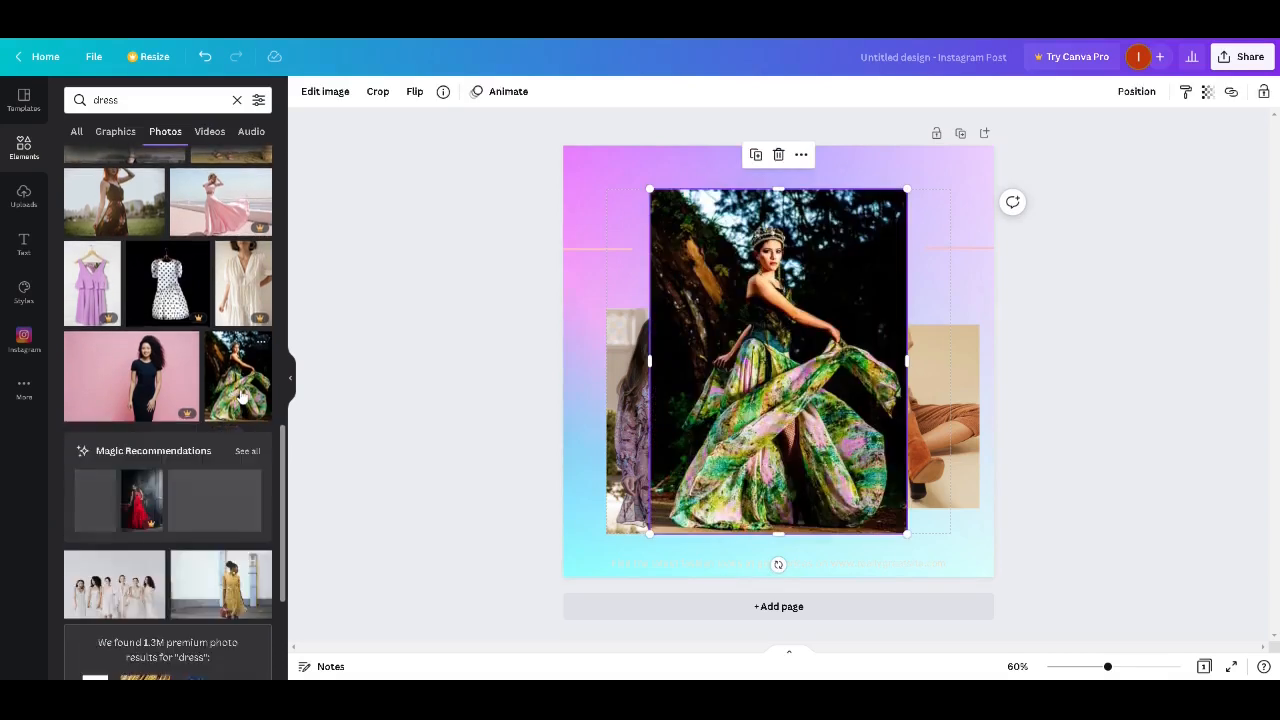
{"action": "left_click_drag", "start_coordinate": [650, 362], "coordinate": [668, 362]}
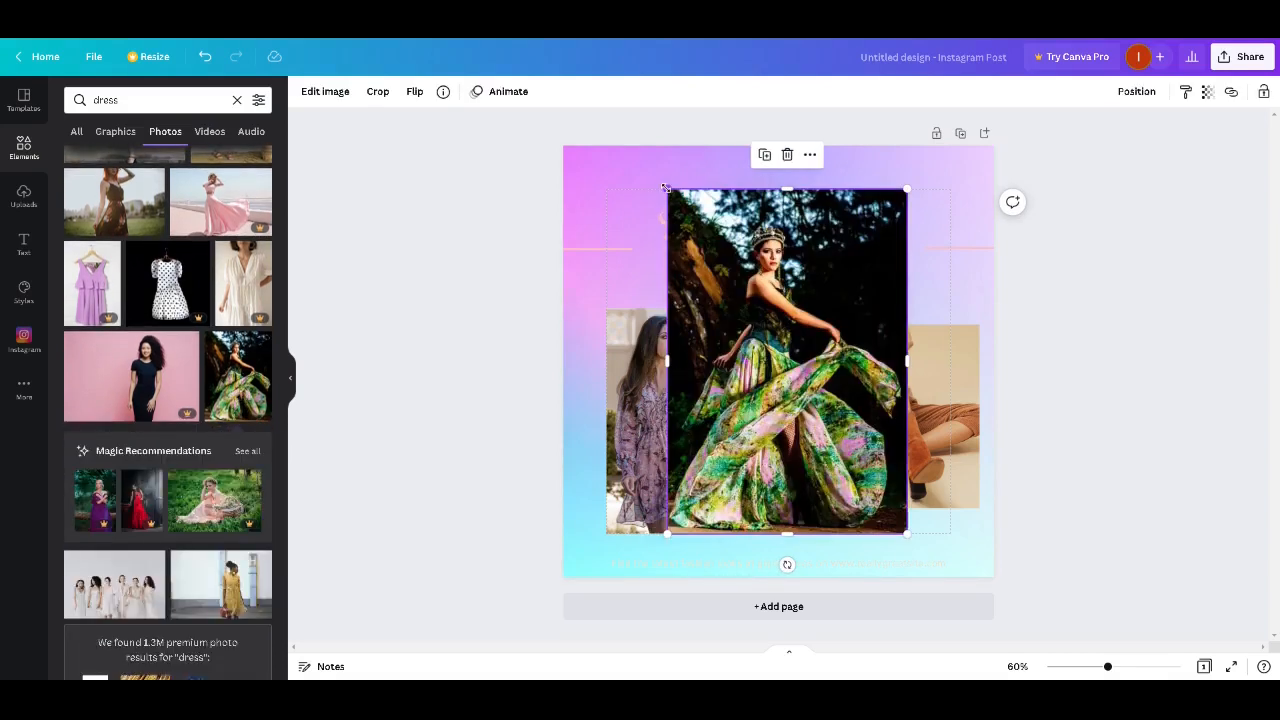
{"action": "left_click_drag", "start_coordinate": [666, 189], "coordinate": [730, 296]}
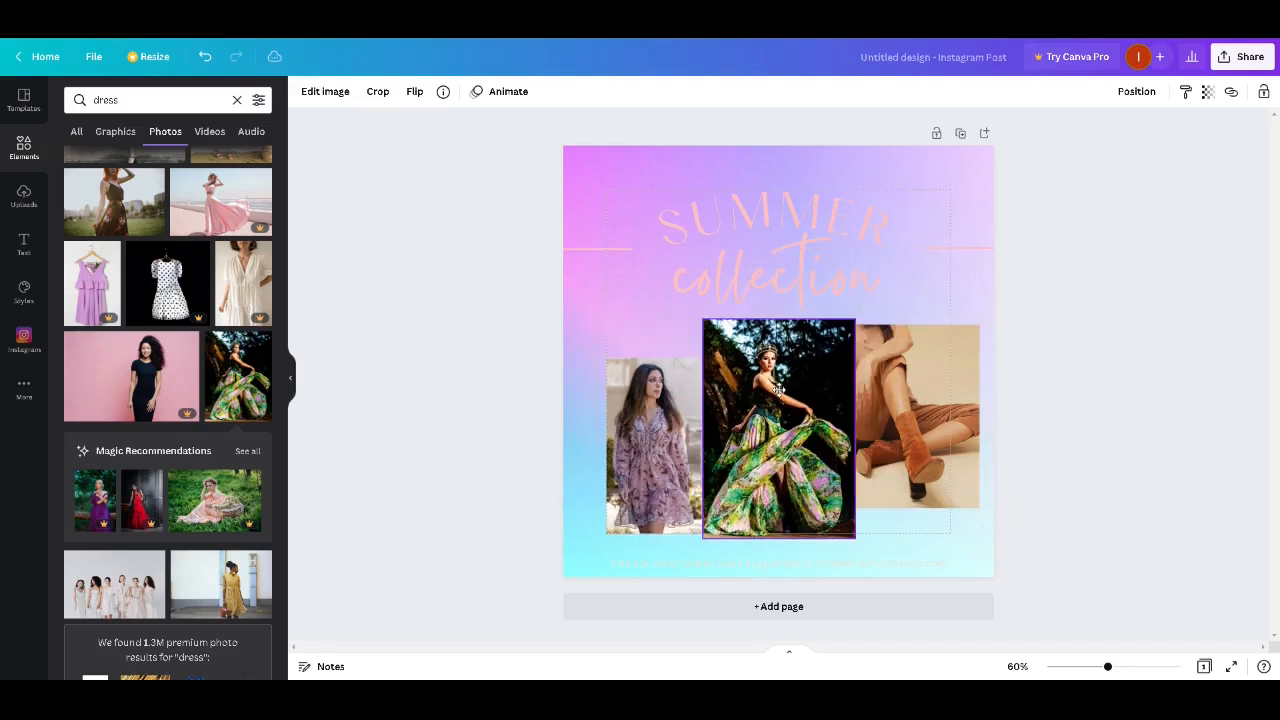
{"action": "left_click_drag", "start_coordinate": [780, 389], "coordinate": [779, 385]}
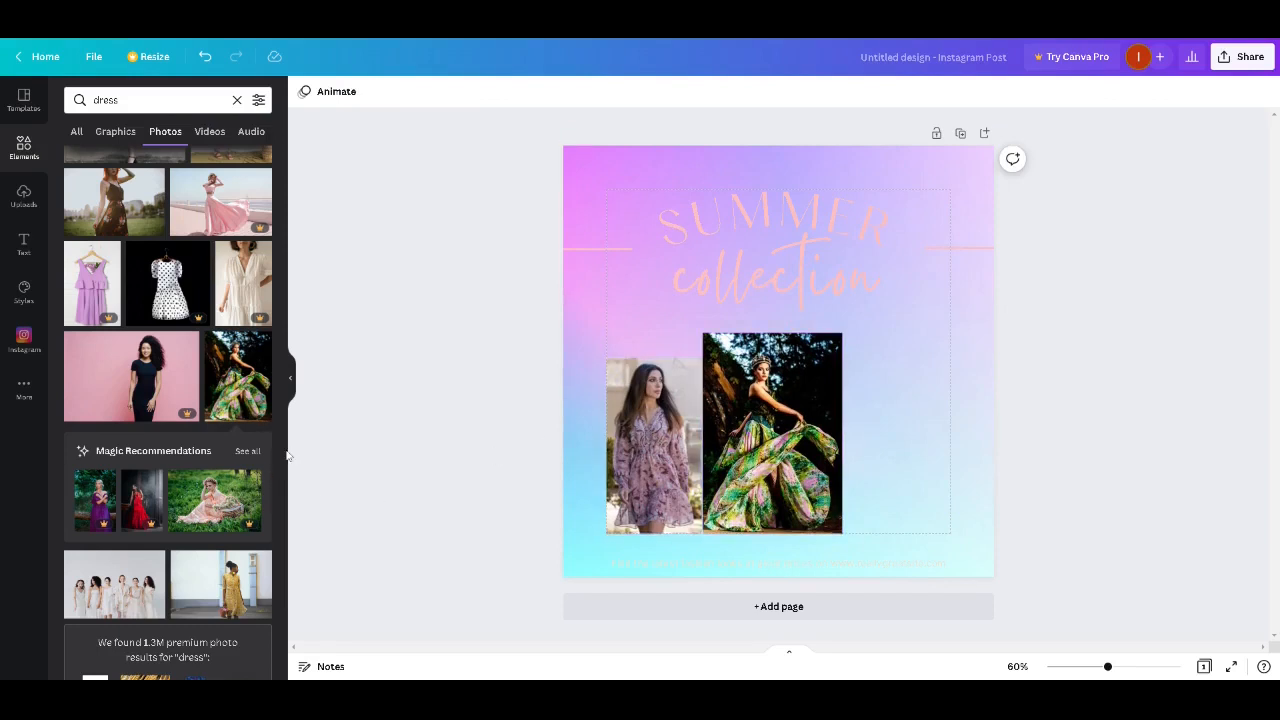
Add the photo of the woman in a pink ruffled dress, crop both sides, and scale it to fit beside the centre photo.
{"action": "scroll", "coordinate": [240, 470], "scroll_direction": "down", "scroll_amount": 5}
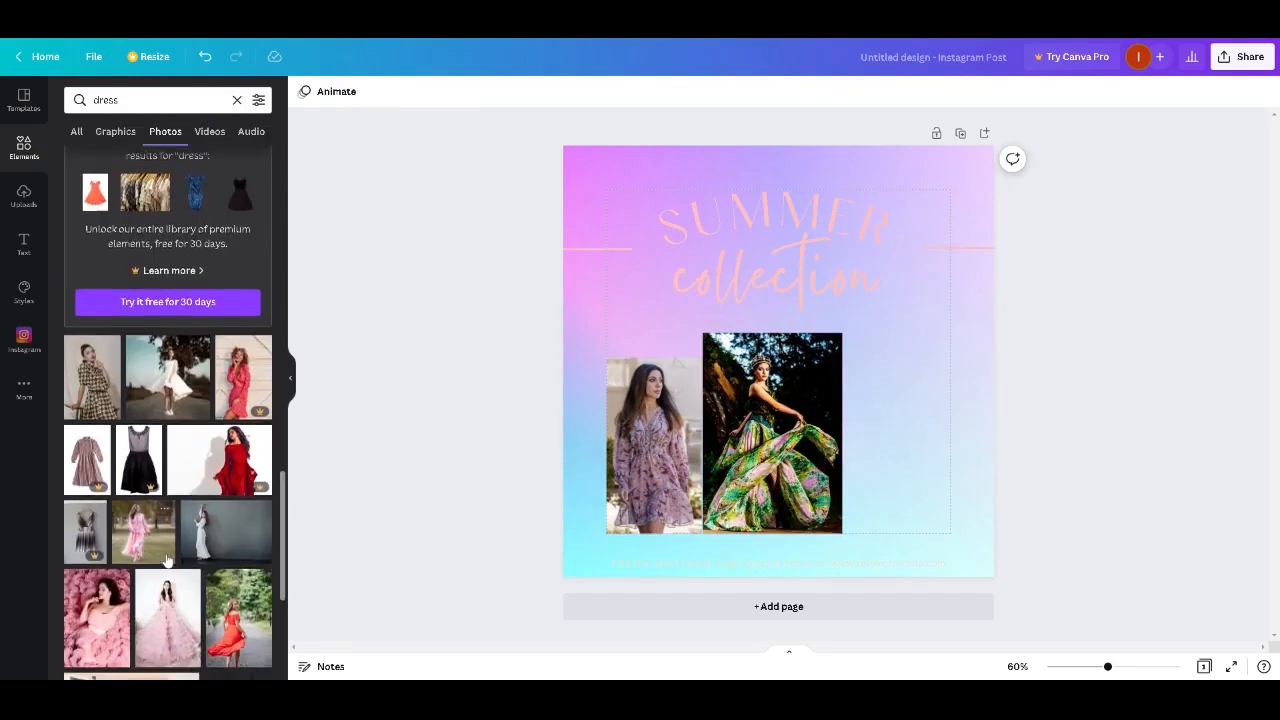
{"action": "left_click", "coordinate": [150, 545]}
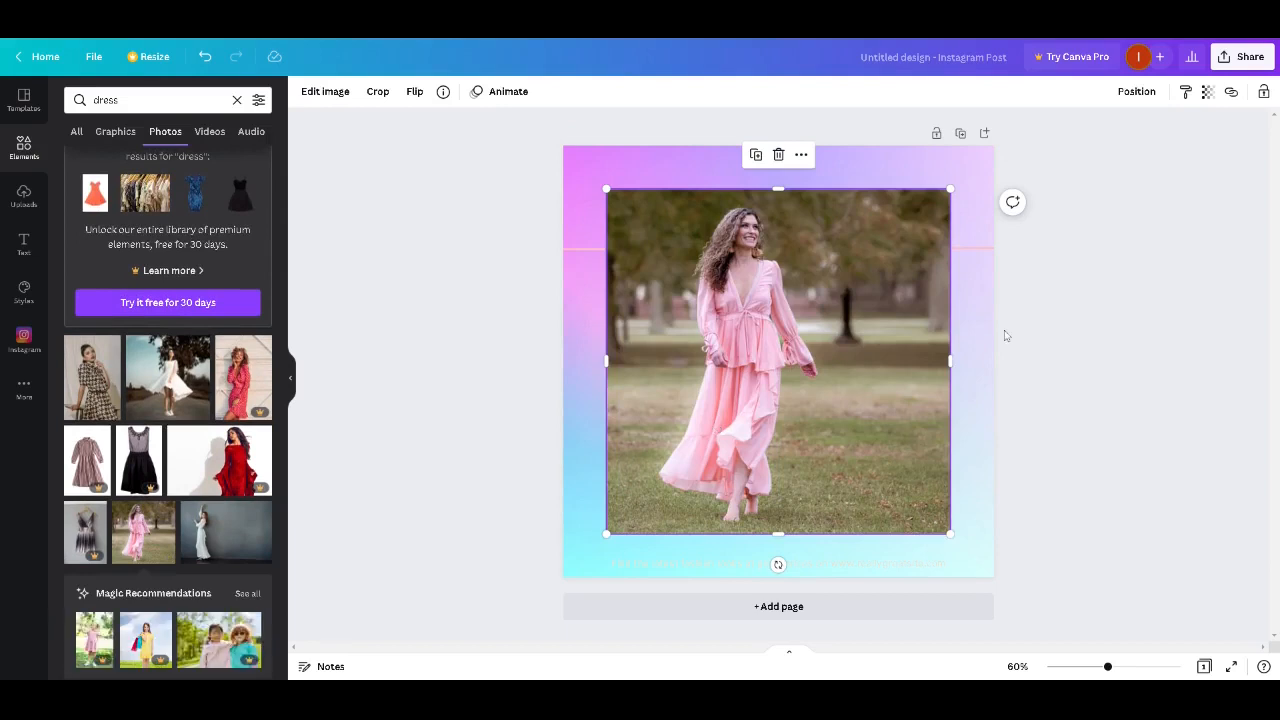
{"action": "left_click_drag", "start_coordinate": [950, 360], "coordinate": [823, 360]}
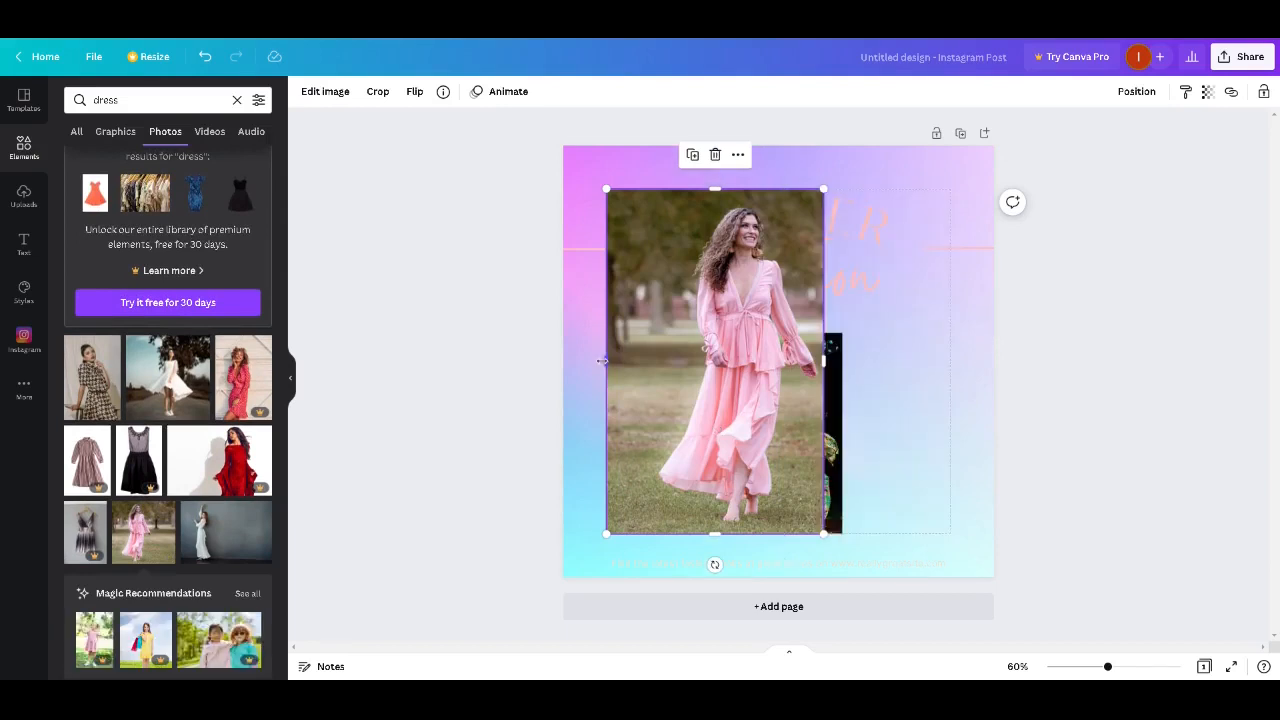
{"action": "left_click_drag", "start_coordinate": [603, 361], "coordinate": [646, 361]}
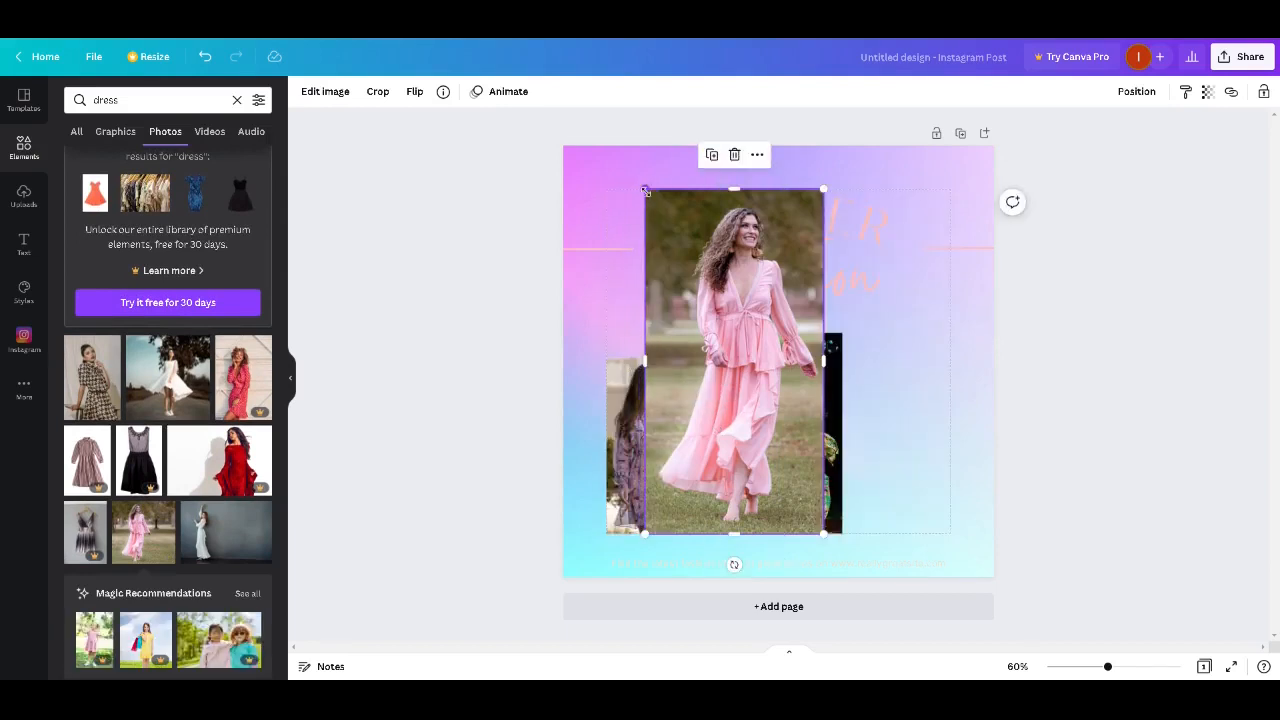
{"action": "left_click_drag", "start_coordinate": [648, 191], "coordinate": [730, 332]}
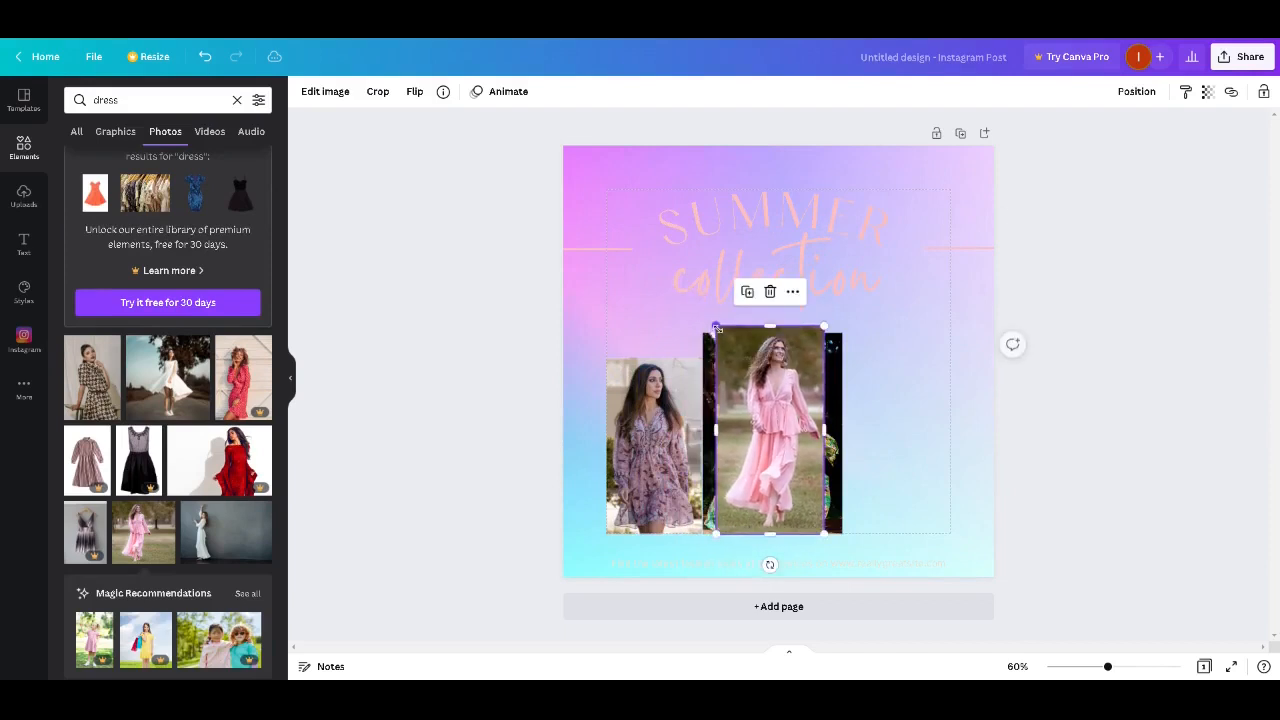
{"action": "left_click_drag", "start_coordinate": [768, 408], "coordinate": [892, 401]}
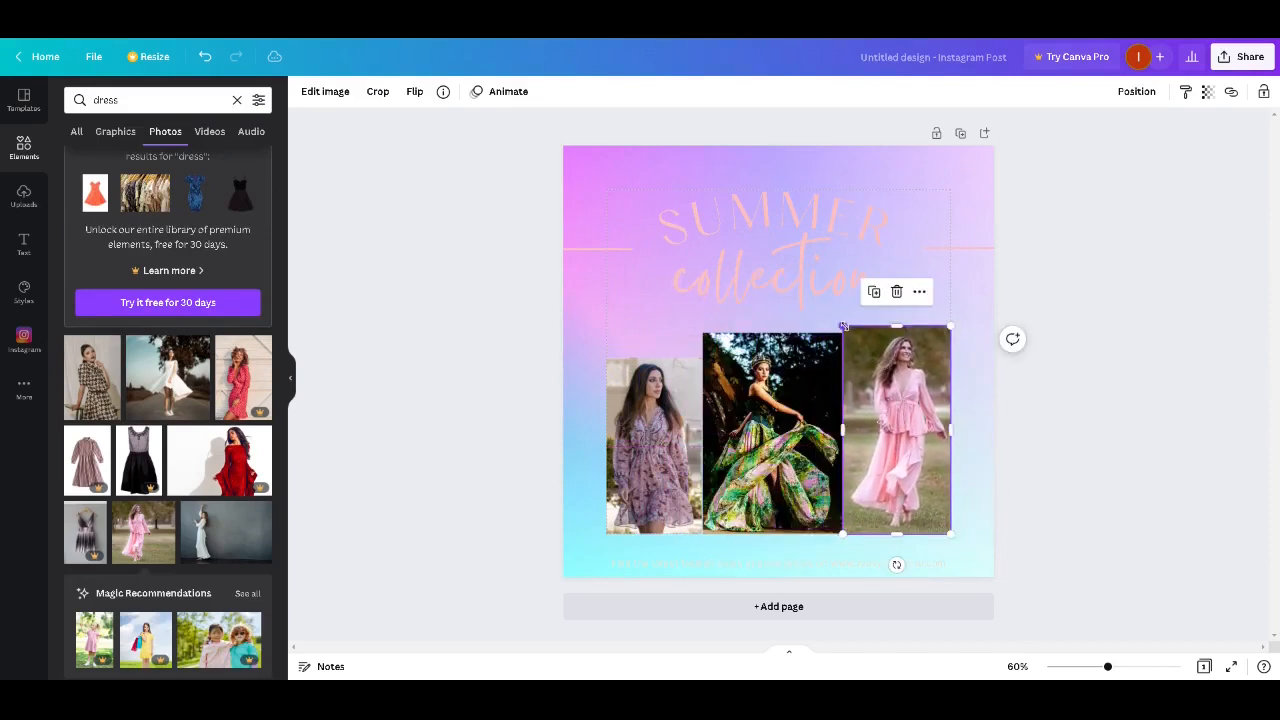
{"action": "left_click_drag", "start_coordinate": [843, 326], "coordinate": [811, 409]}
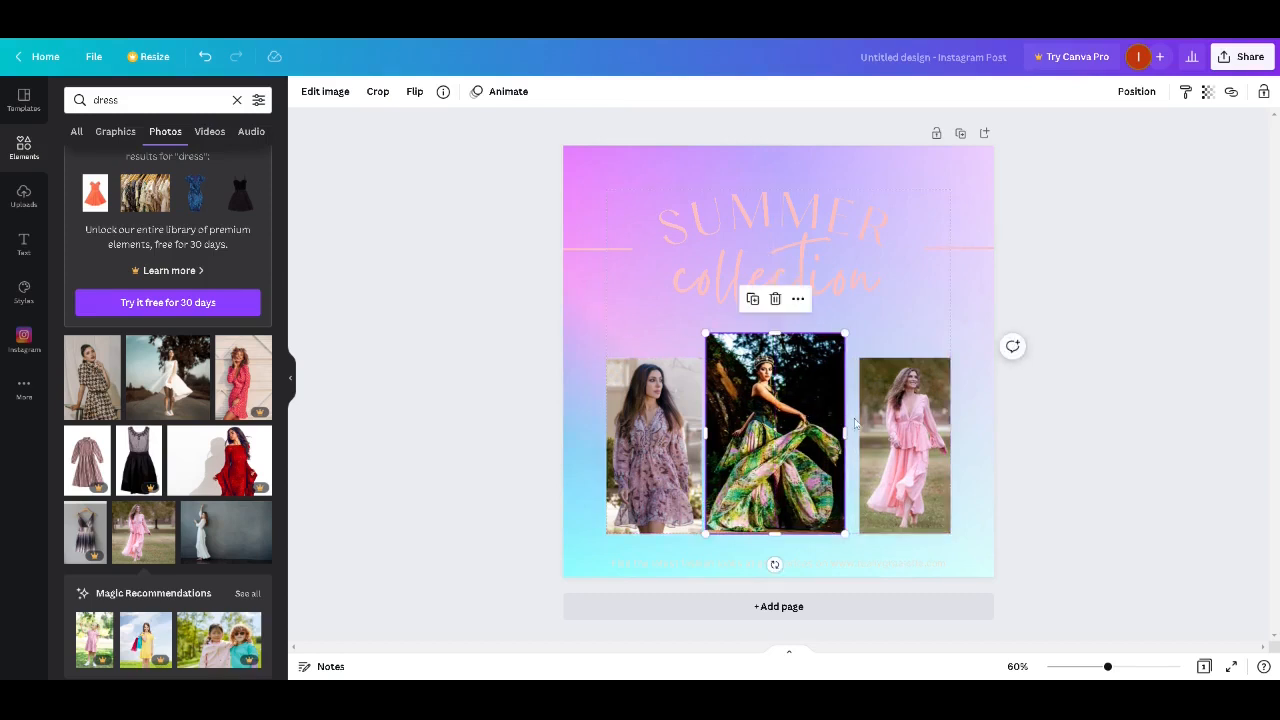
Enlarge the purple-dress and pink-dress photos until both reach the edges of the centre photo.
{"action": "left_click", "coordinate": [679, 404]}
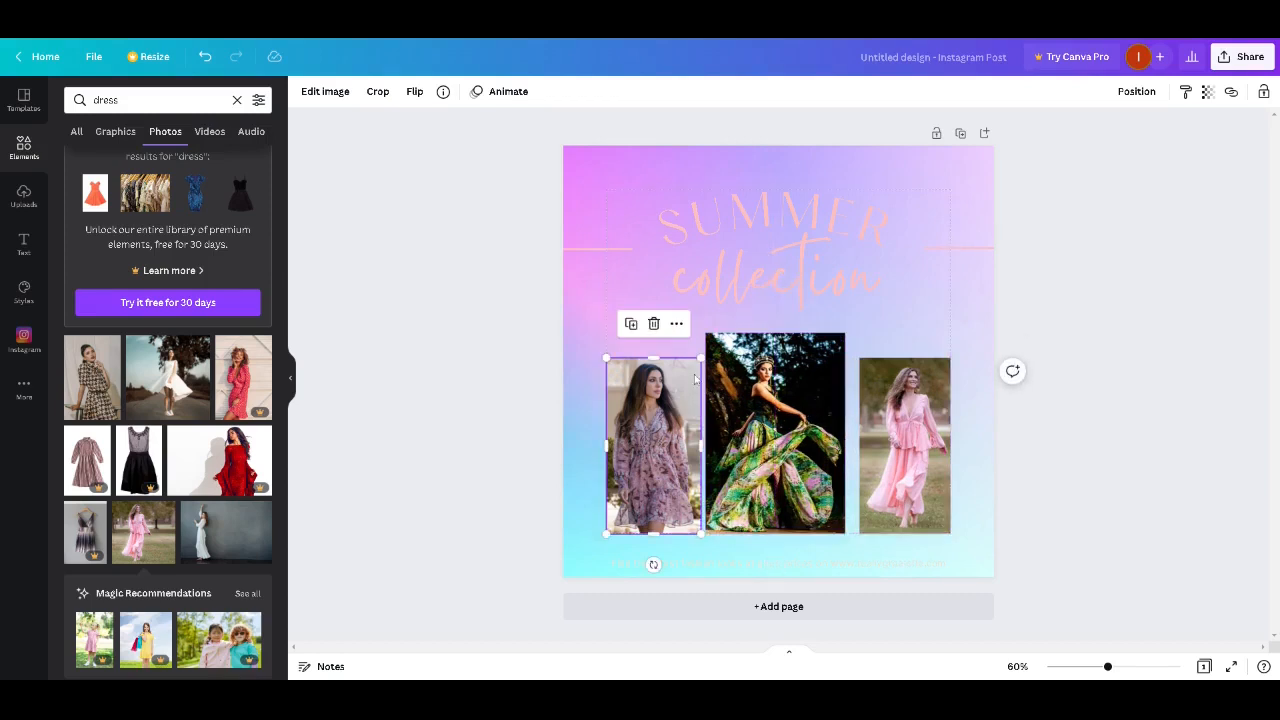
{"action": "left_click_drag", "start_coordinate": [701, 357], "coordinate": [705, 350]}
{"action": "left_click", "coordinate": [887, 420]}
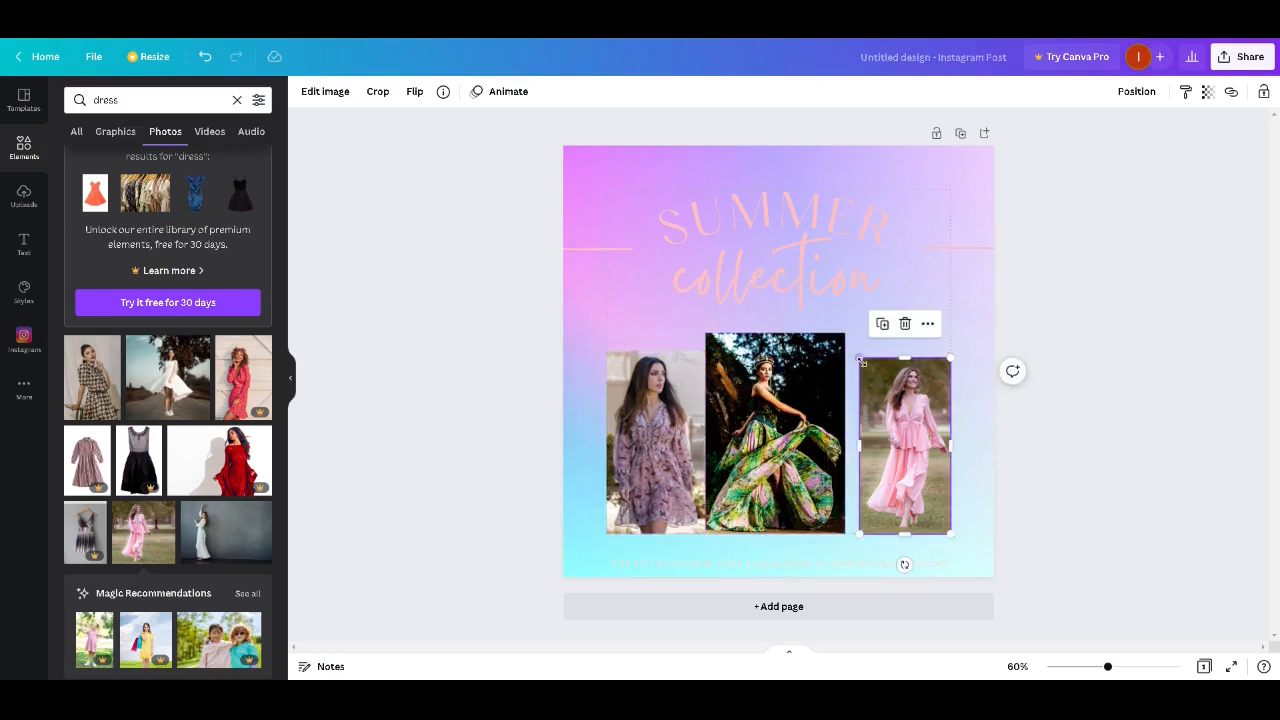
{"action": "left_click_drag", "start_coordinate": [860, 358], "coordinate": [846, 350]}
{"action": "left_click", "coordinate": [1026, 482]}
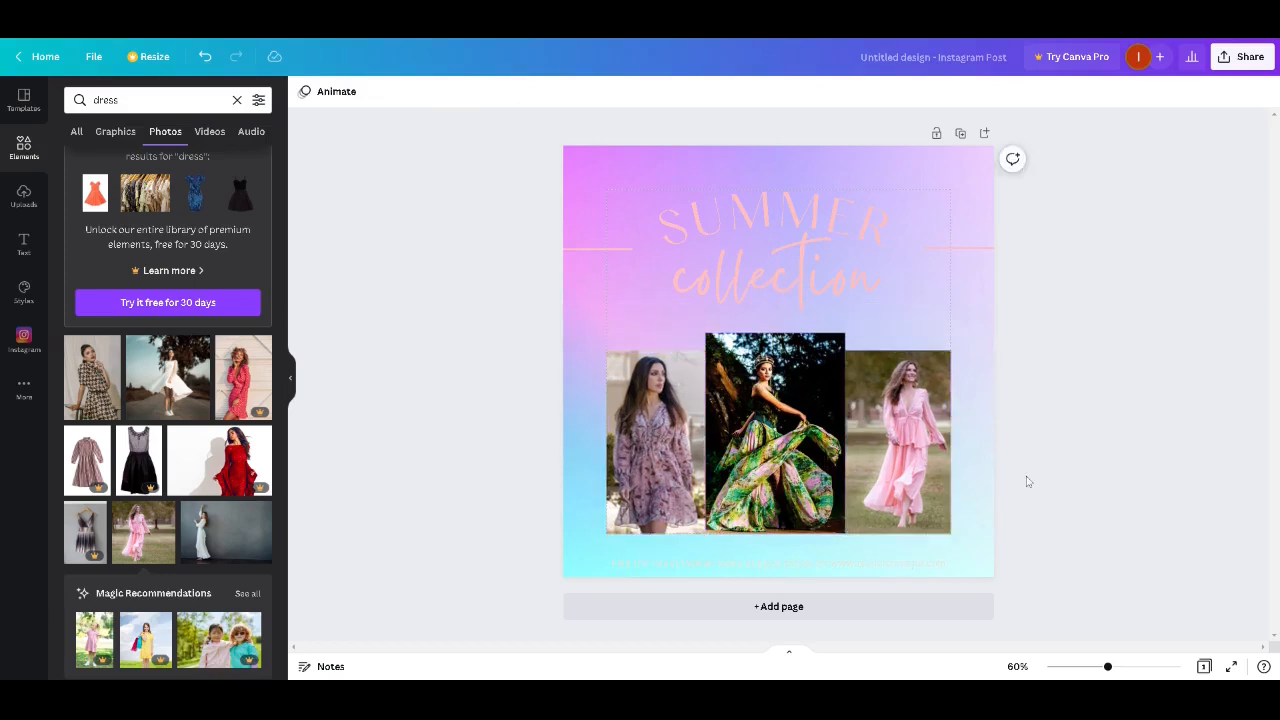
Shrink the two outer photos slightly and position the green-gown photo between them with narrow, equal gaps.
{"action": "left_click", "coordinate": [903, 428]}
{"action": "left_click_drag", "start_coordinate": [846, 351], "coordinate": [852, 362]}
{"action": "left_click", "coordinate": [655, 440]}
{"action": "left_click_drag", "start_coordinate": [705, 351], "coordinate": [699, 362]}
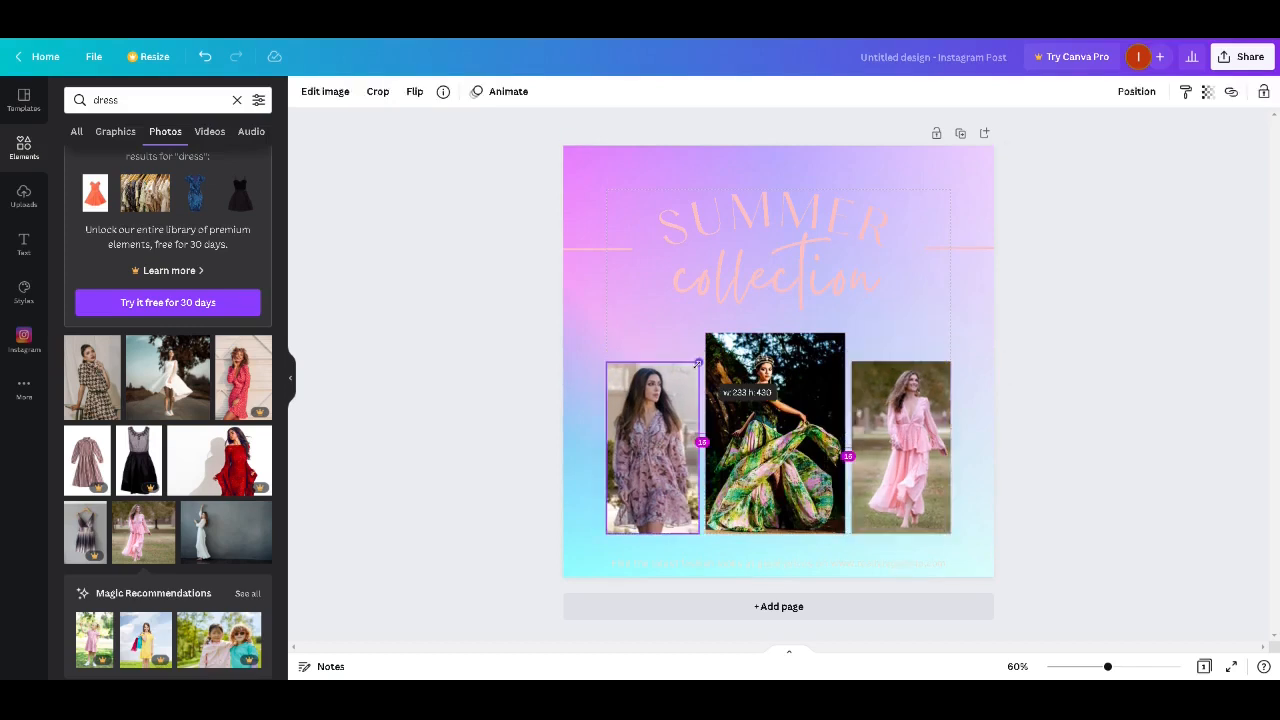
{"action": "left_click_drag", "start_coordinate": [789, 416], "coordinate": [792, 416]}
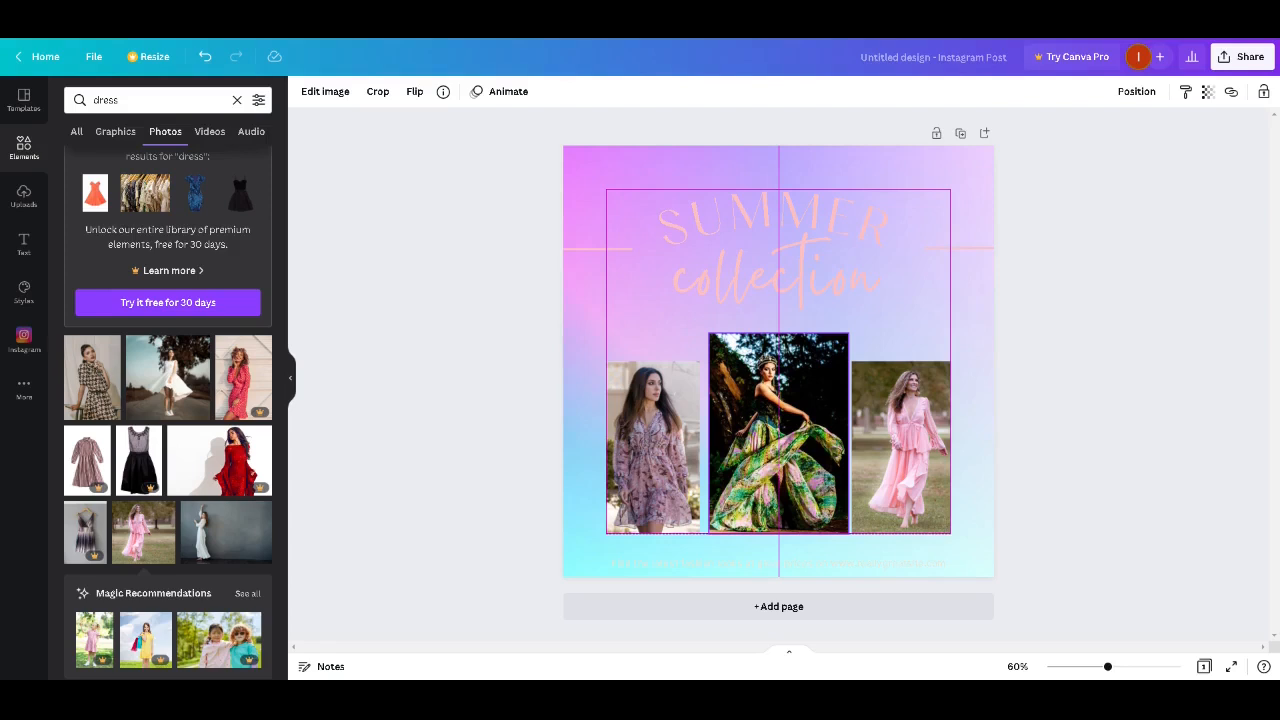
{"action": "left_click_drag", "start_coordinate": [754, 399], "coordinate": [751, 399]}
{"action": "left_click", "coordinate": [1065, 436]}
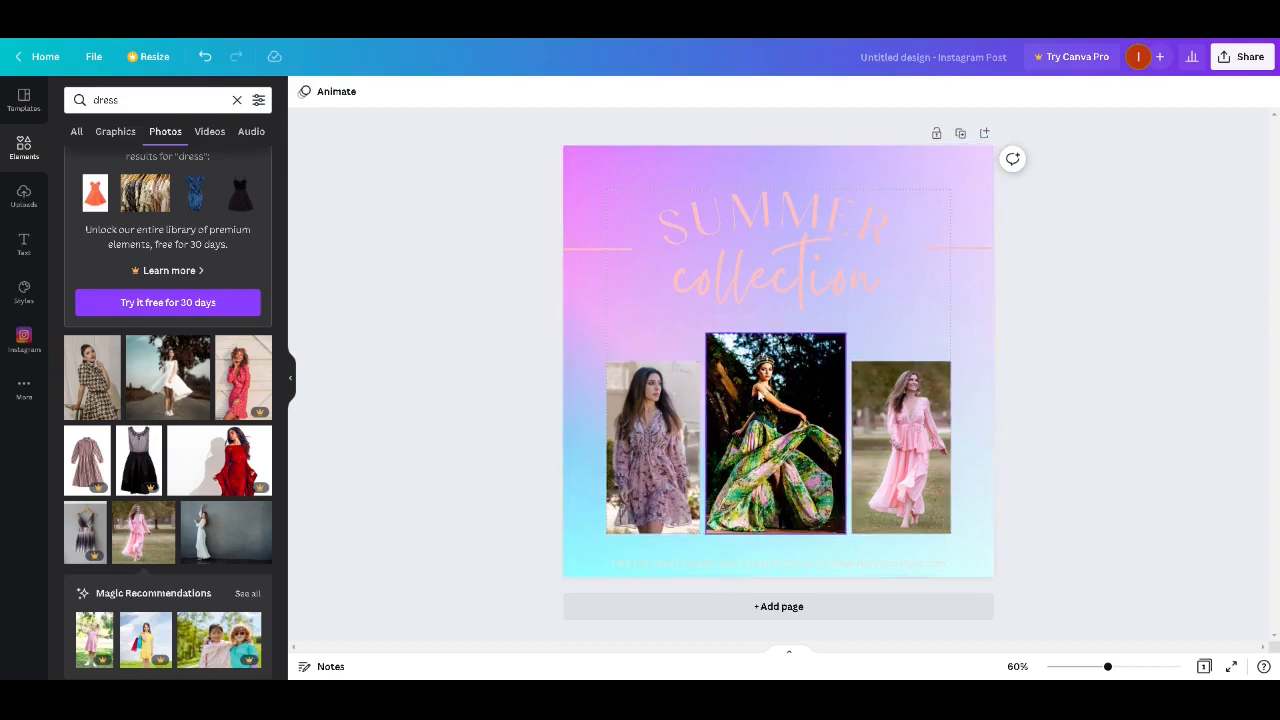
Replace the curved heading text "SUMMER" with "FEMME FLORAL".
{"action": "double_click", "coordinate": [769, 232]}
{"action": "double_click", "coordinate": [772, 217]}
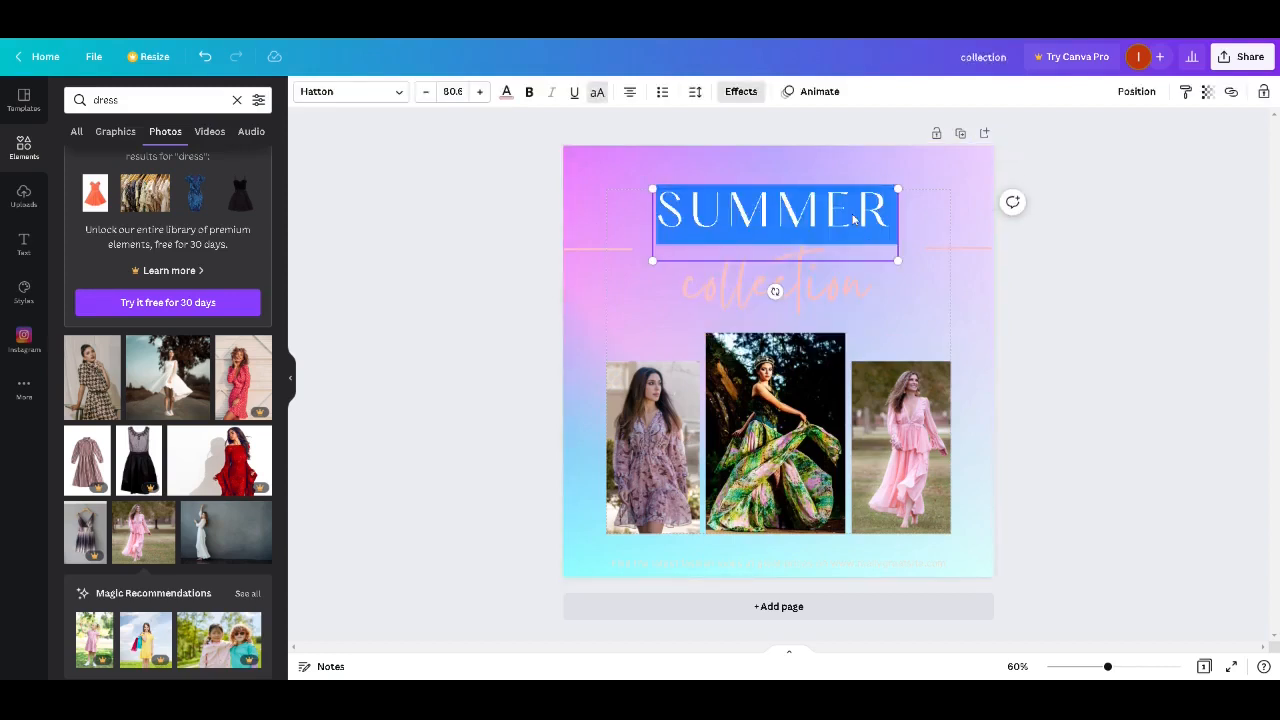
{"action": "type", "text": "FEMME FLORAL"}
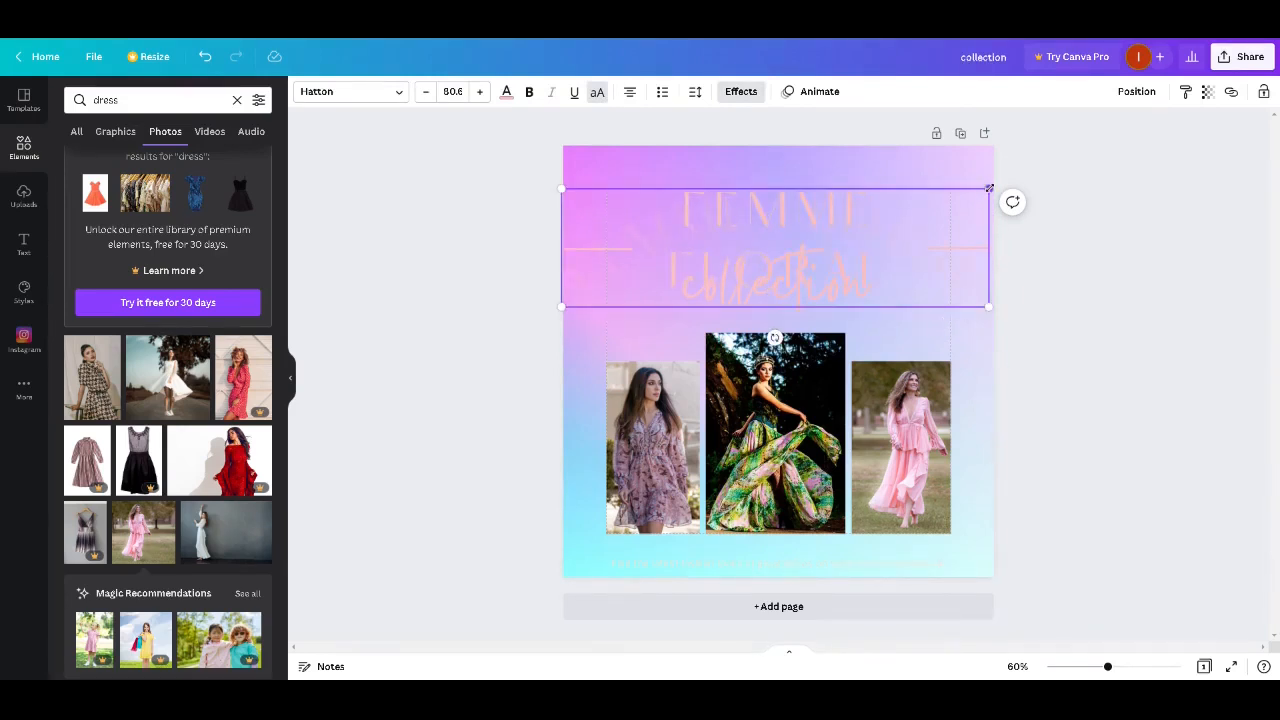
Scale the FEMME FLORAL heading down to size 54.7 and centre it near the top of the post.
{"action": "left_click_drag", "start_coordinate": [989, 188], "coordinate": [866, 271]}
{"action": "left_click", "coordinate": [532, 316]}
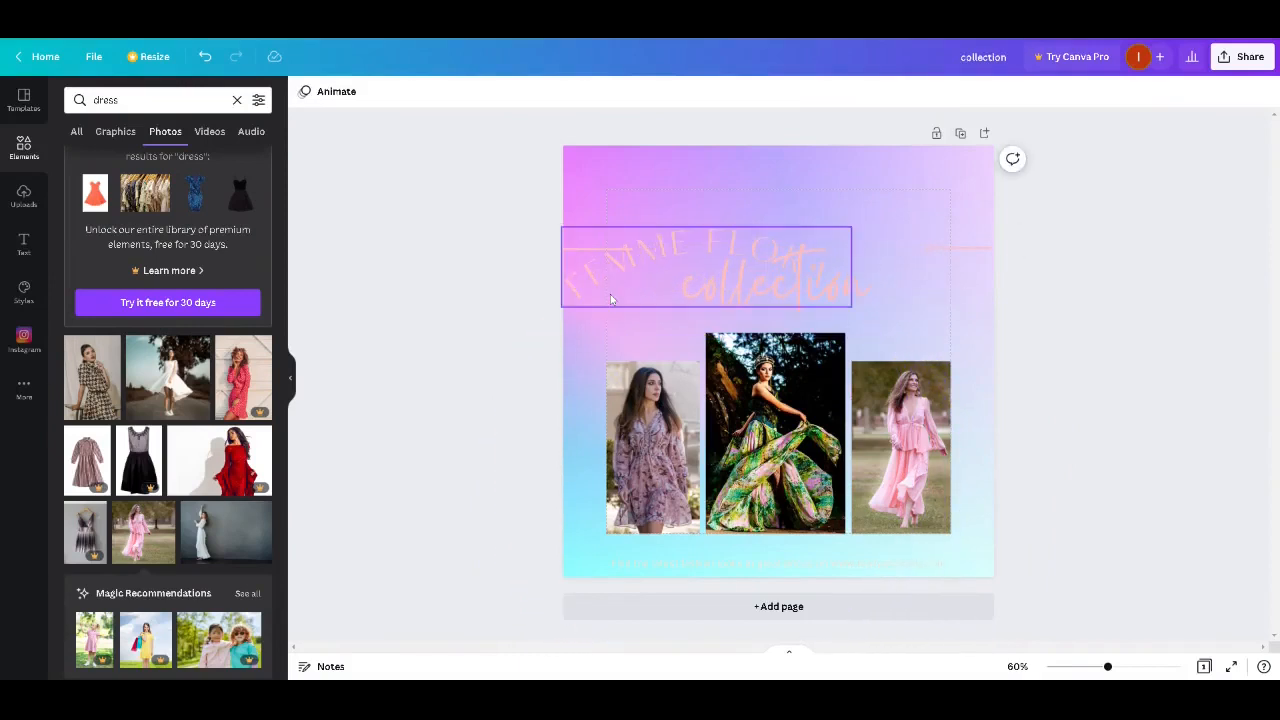
{"action": "left_click_drag", "start_coordinate": [590, 286], "coordinate": [795, 221]}
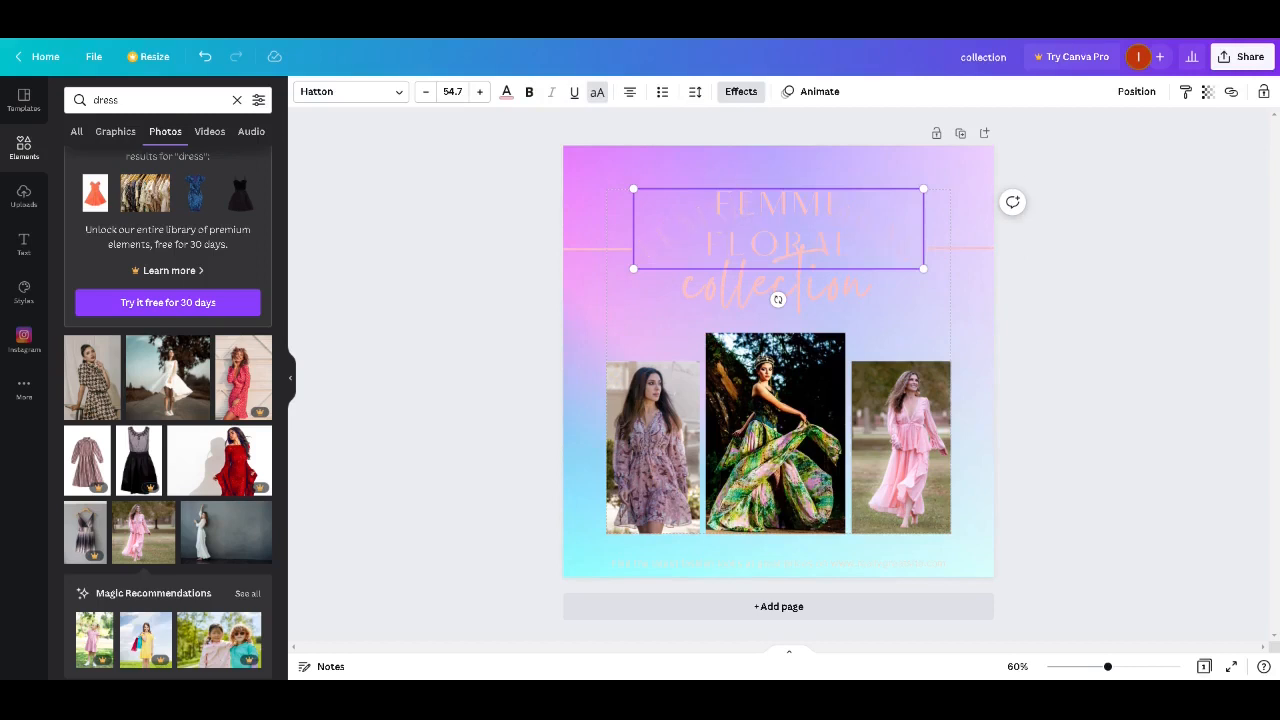
Align the curved FEMME FLORAL heading to the page centre and move "collection" up so it sits centred just beneath it.
{"action": "left_click", "coordinate": [740, 92]}
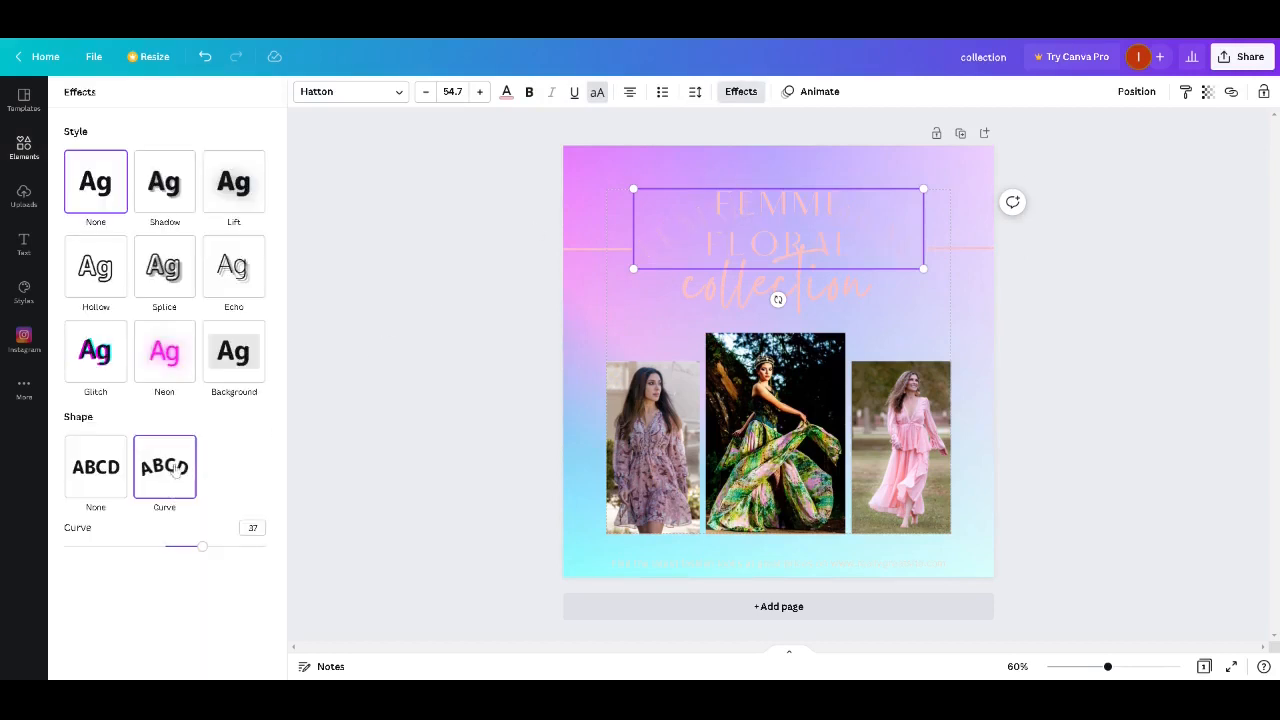
{"action": "left_click", "coordinate": [795, 272]}
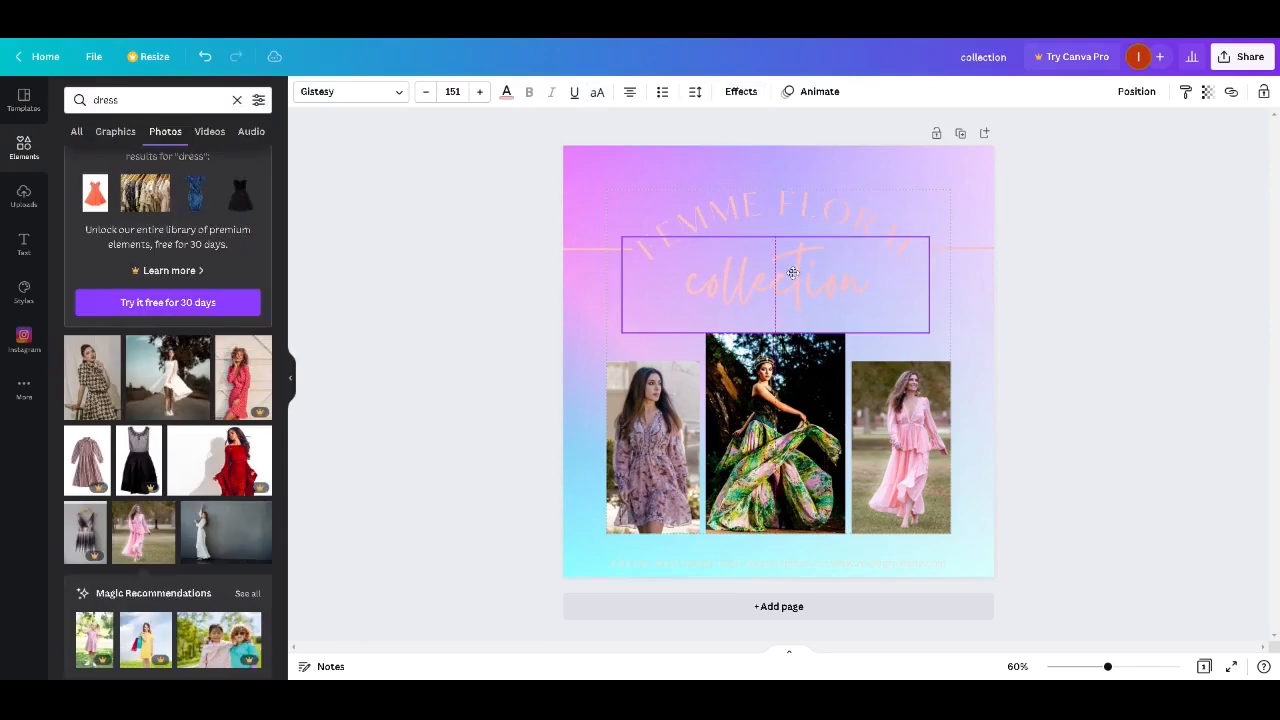
{"action": "left_click", "coordinate": [855, 211]}
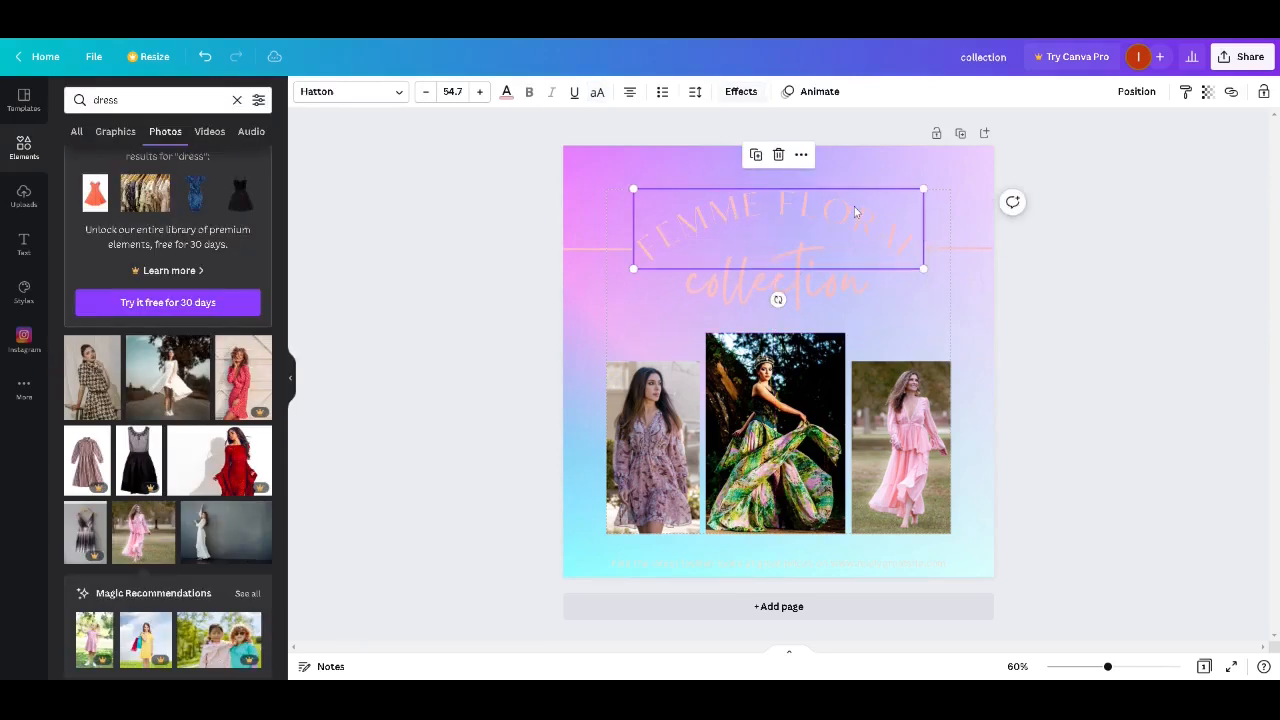
{"action": "left_click_drag", "start_coordinate": [855, 211], "coordinate": [846, 210]}
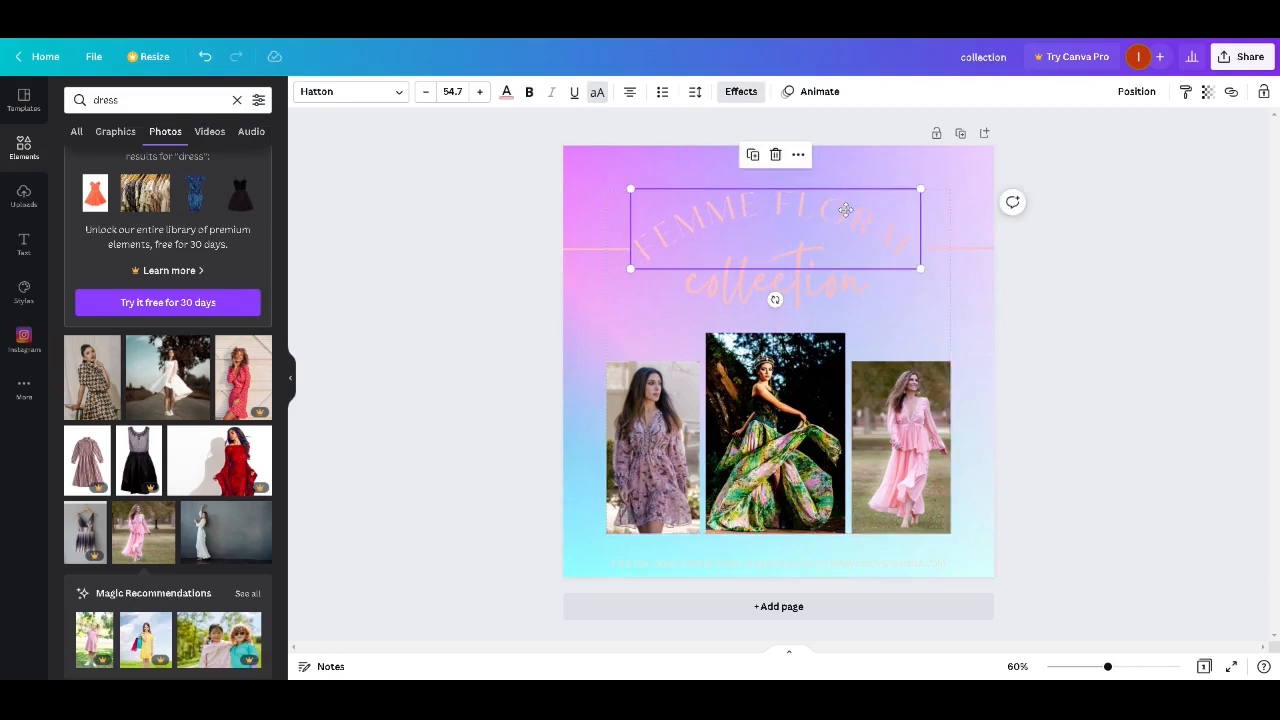
{"action": "left_click_drag", "start_coordinate": [849, 215], "coordinate": [848, 212]}
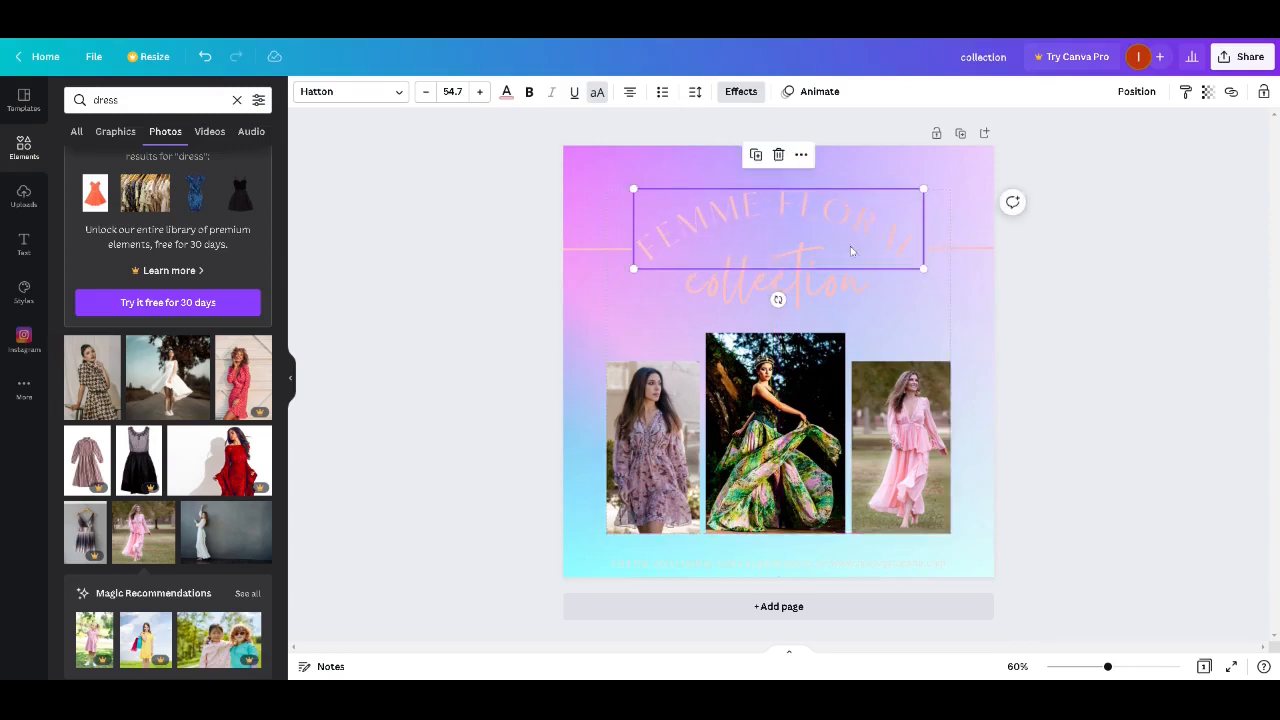
{"action": "left_click", "coordinate": [830, 293]}
{"action": "left_click_drag", "start_coordinate": [830, 293], "coordinate": [831, 281]}
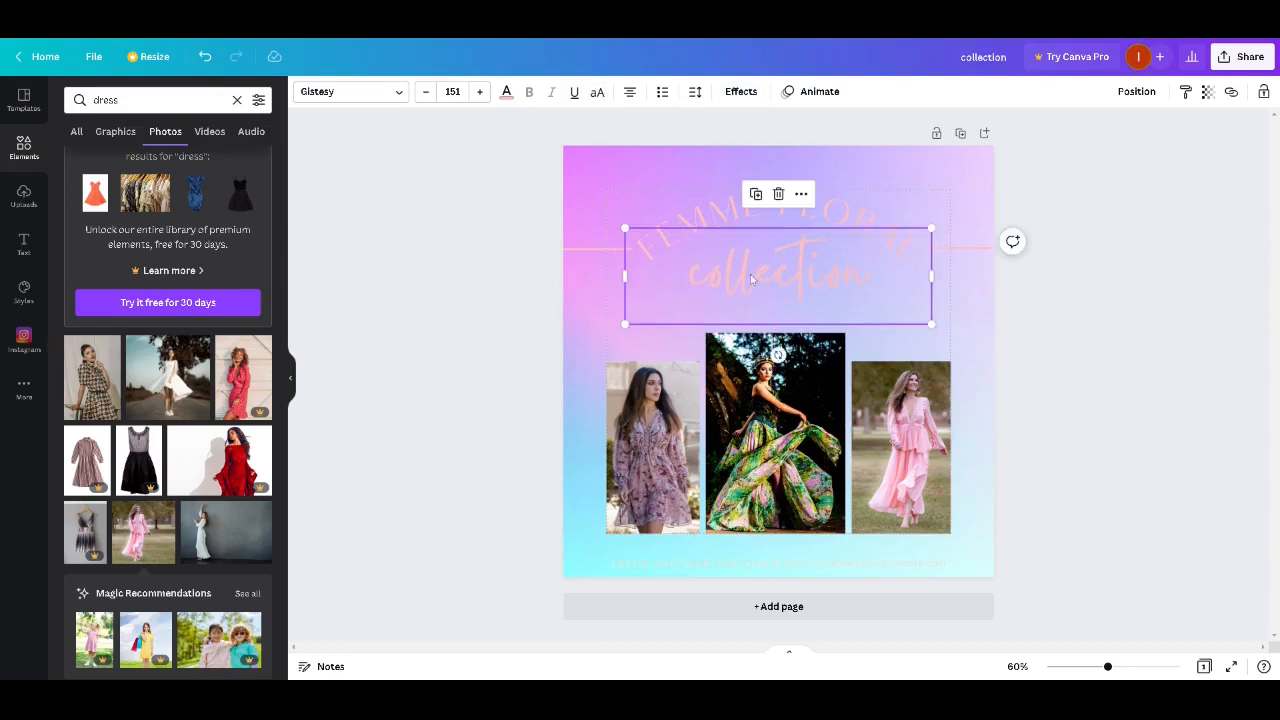
Find "pink" colours and recolour the word "collection" with the hot pink of the Stacked Cupcake Cups palette.
{"action": "left_click", "coordinate": [506, 92]}
{"action": "type", "text": "pink"}
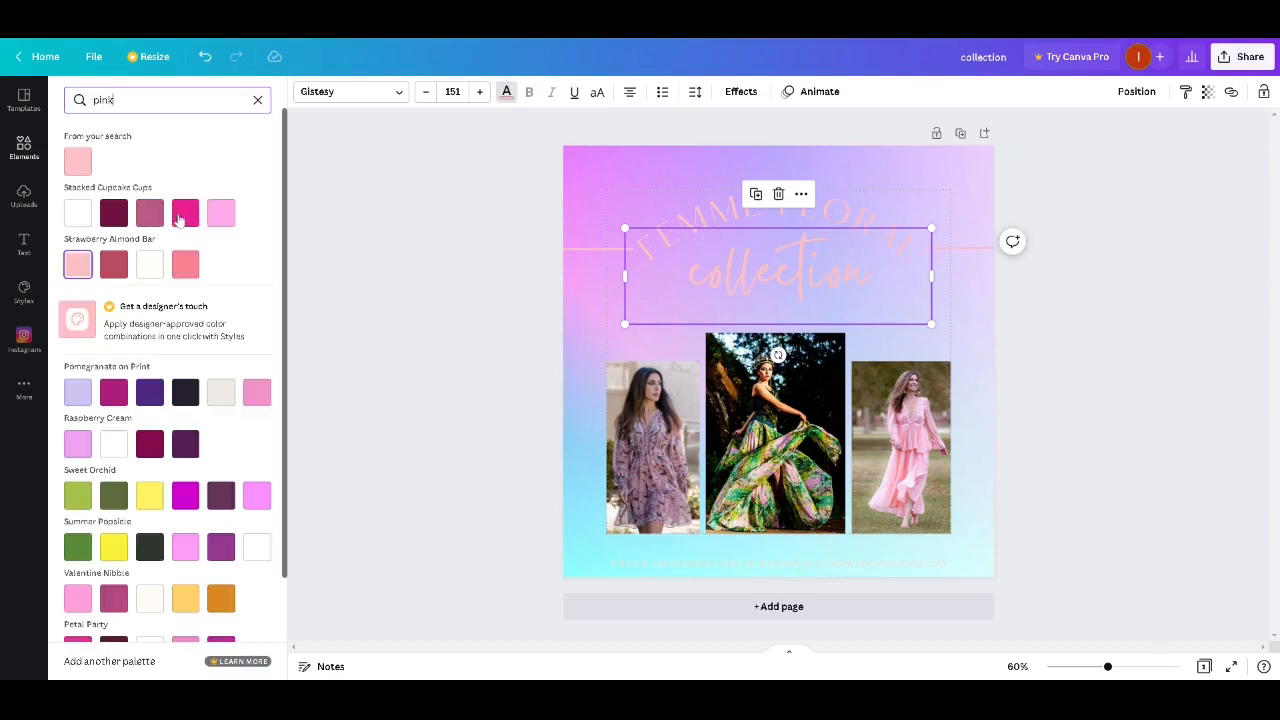
{"action": "left_click", "coordinate": [186, 220]}
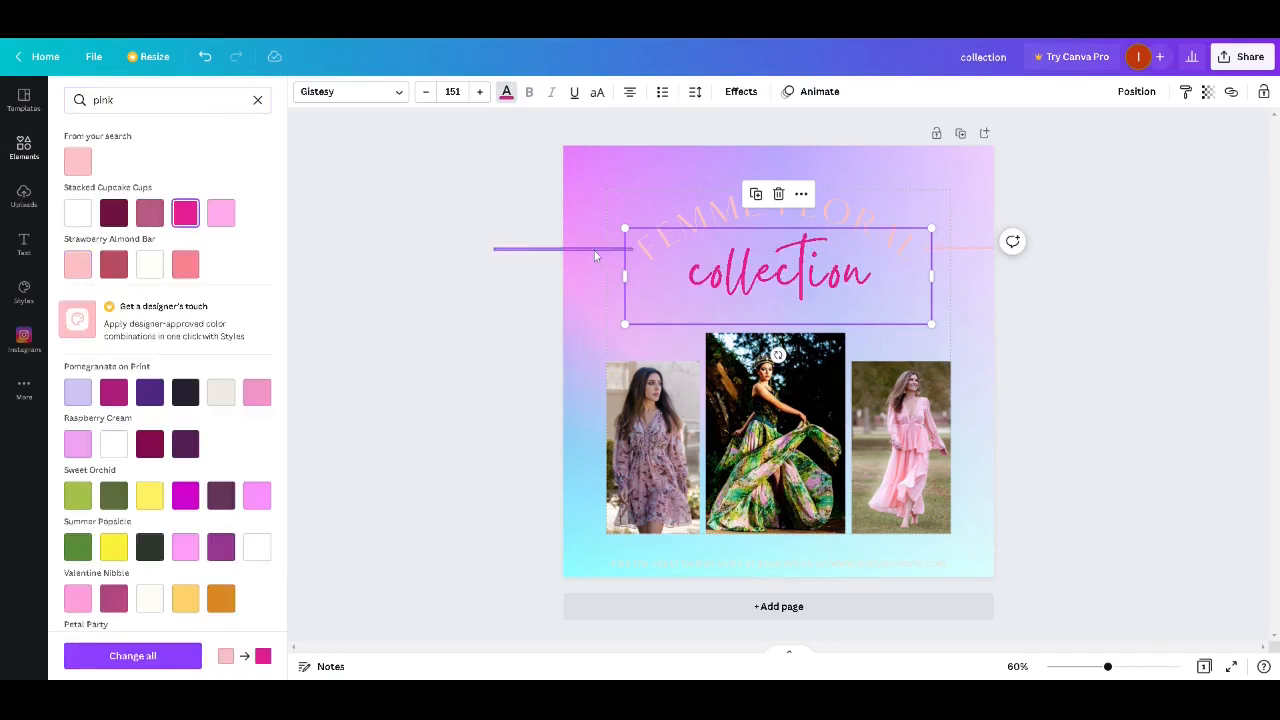
Find "blue" colours and recolour the FEMME FLORAL heading with the dark blue of the Mermaid Lagoon palette.
{"action": "left_click", "coordinate": [716, 218]}
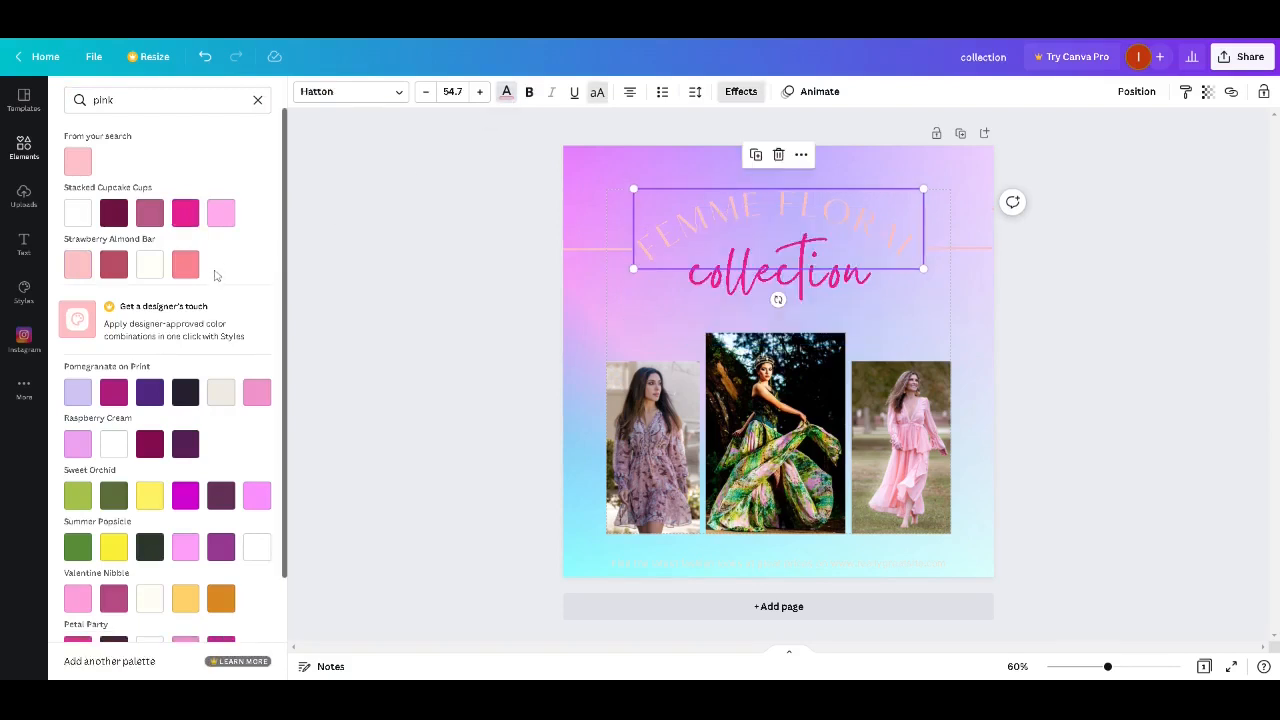
{"action": "left_click_drag", "start_coordinate": [130, 102], "coordinate": [64, 108]}
{"action": "type", "text": "blue"}
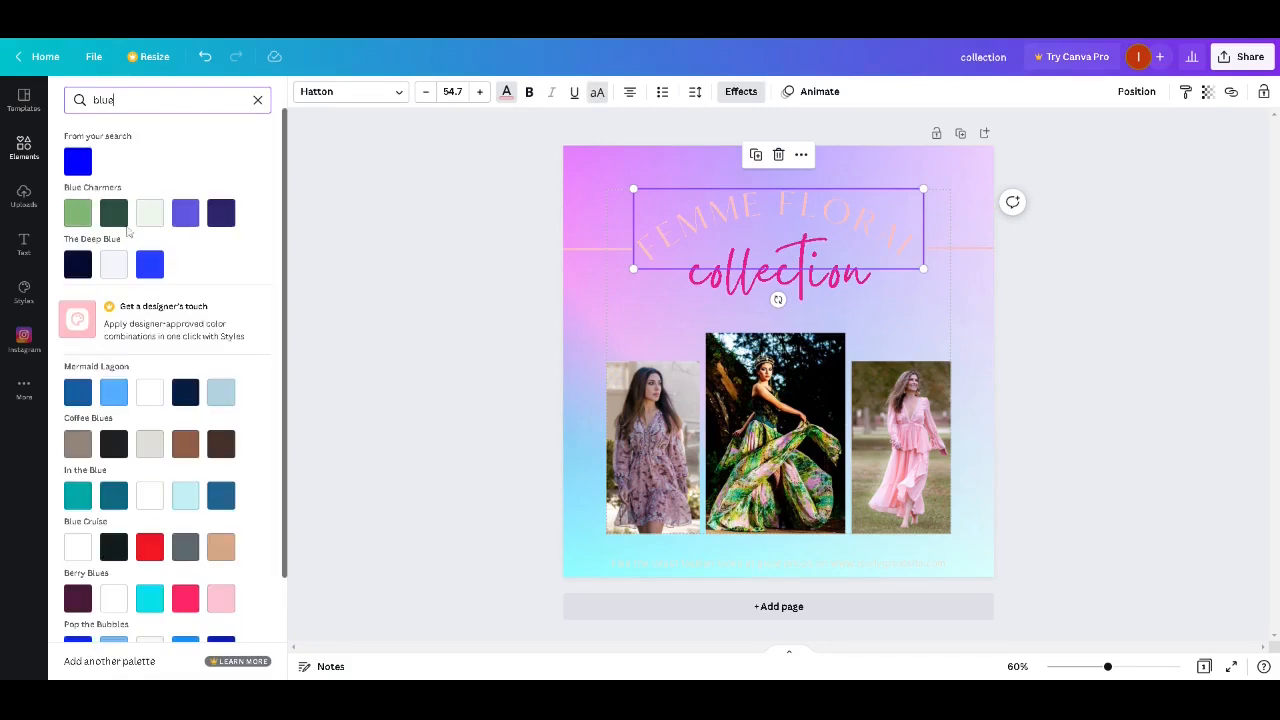
{"action": "left_click", "coordinate": [77, 392]}
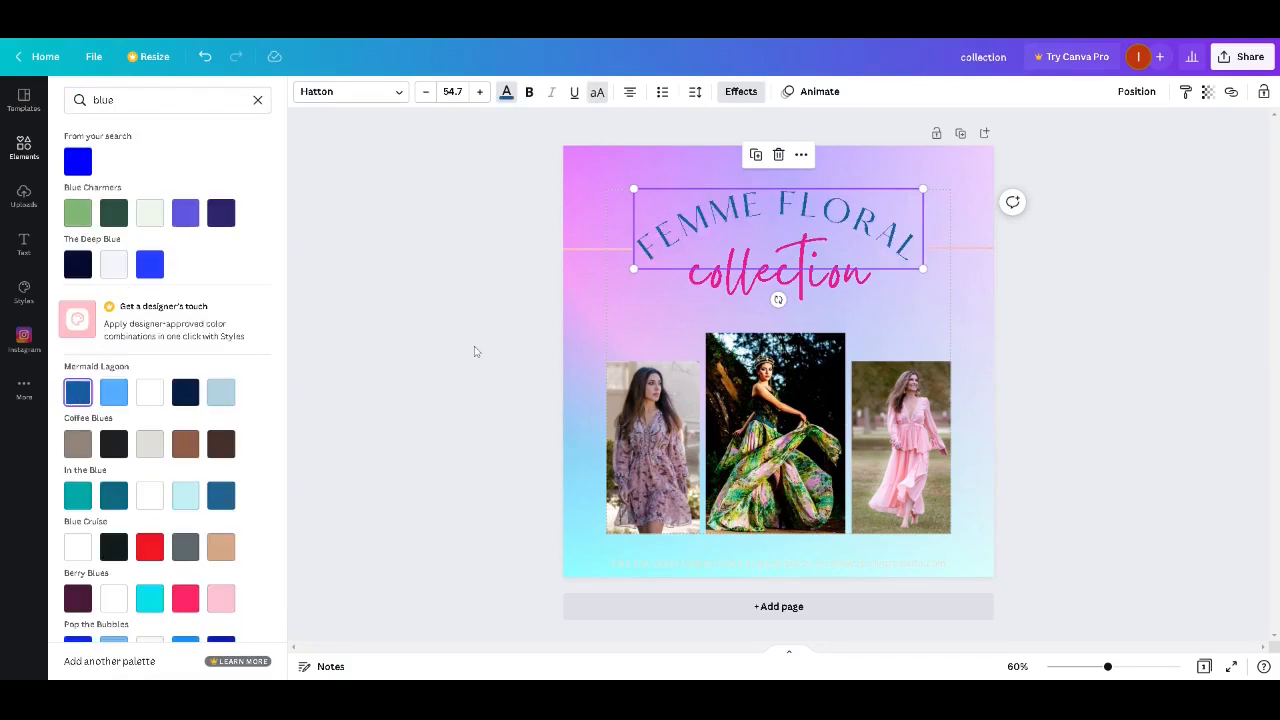
{"action": "left_click", "coordinate": [477, 352]}
Recolour the website line below the photos with the hot pink from the document colours.
{"action": "left_click", "coordinate": [720, 563]}
{"action": "left_click", "coordinate": [506, 92]}
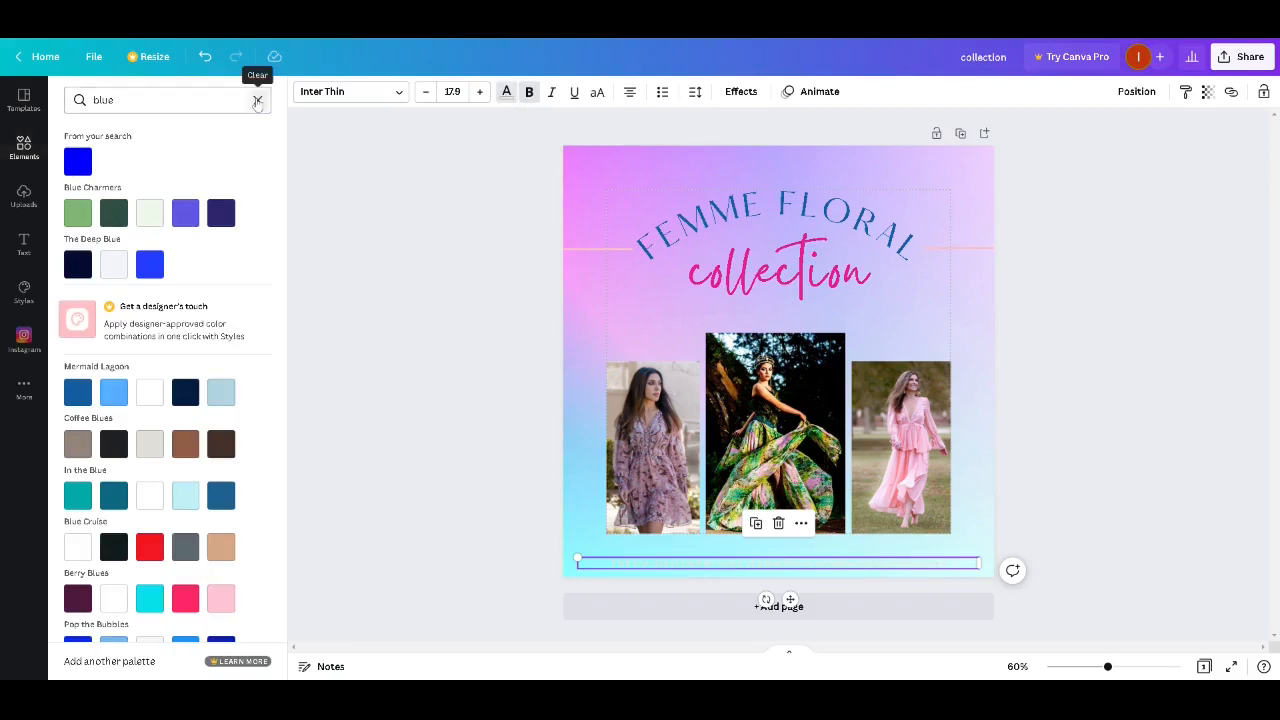
{"action": "left_click", "coordinate": [257, 100]}
{"action": "left_click", "coordinate": [149, 161]}
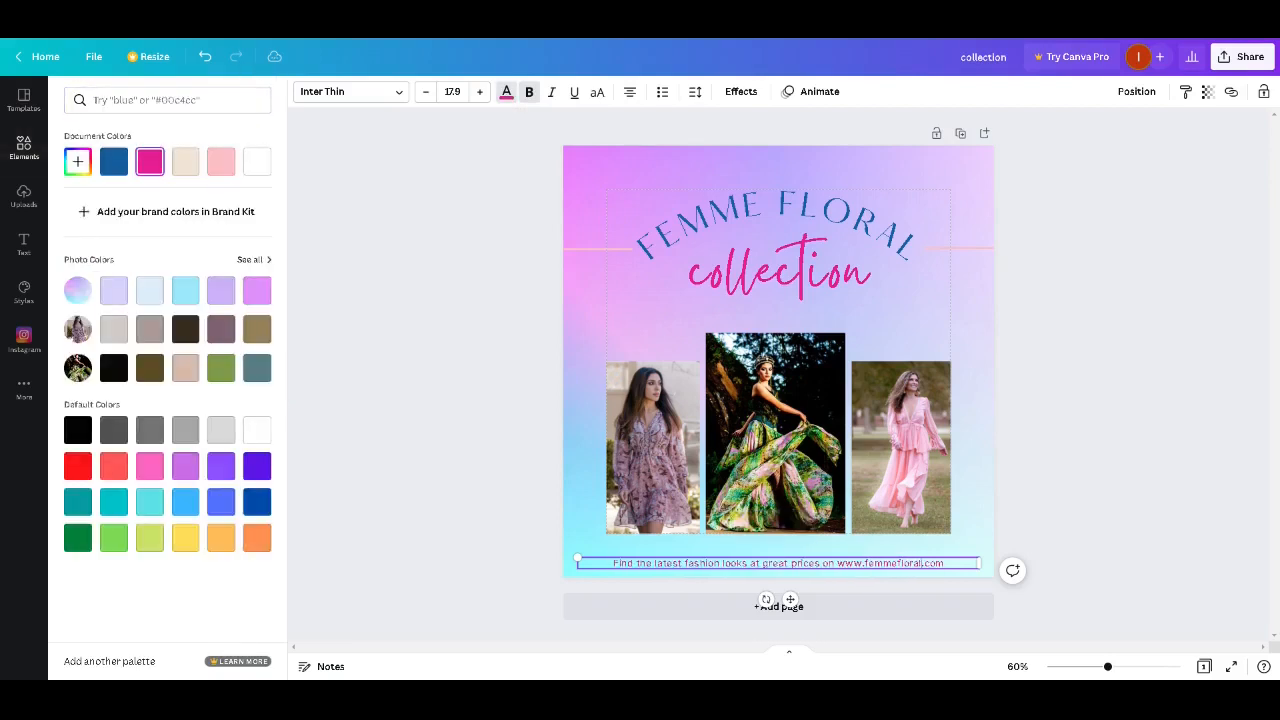
{"action": "key", "text": "Escape"}
{"action": "left_click", "coordinate": [1070, 469]}
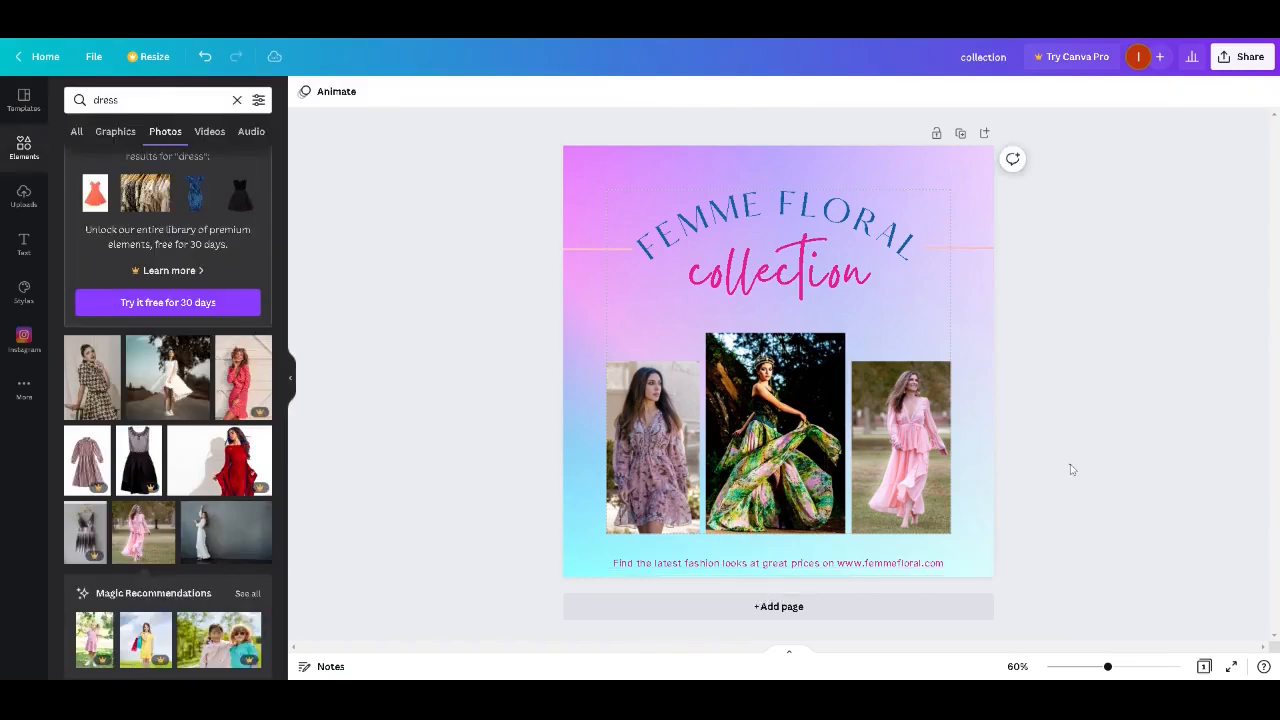